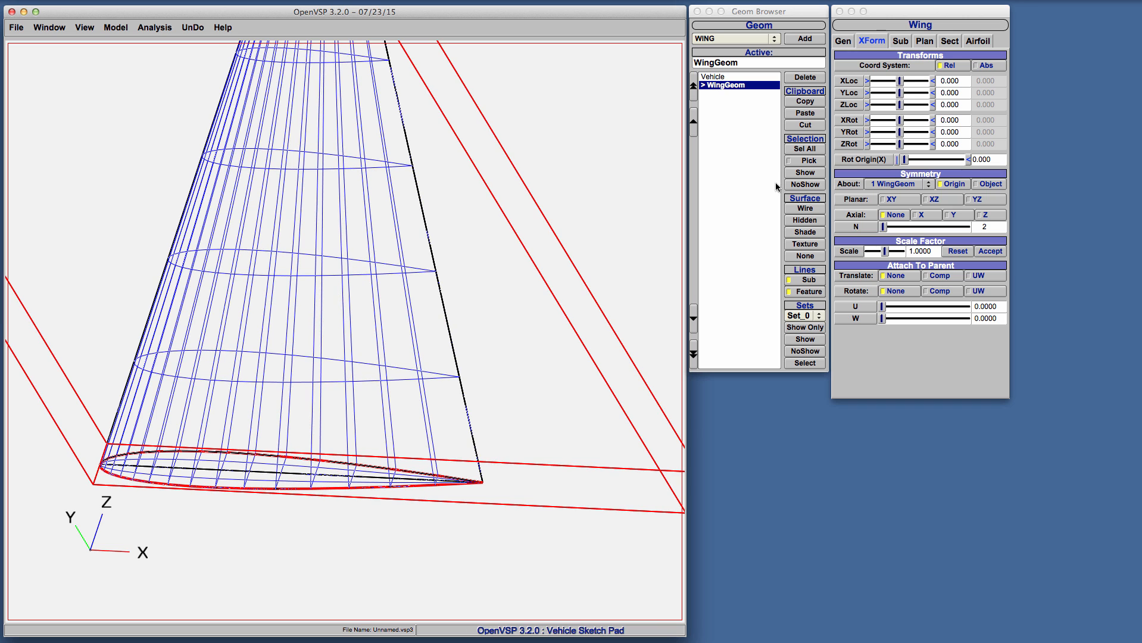
Display the wing surface in hidden-line mode and open the wing's airfoil settings for section 0
click(807, 220)
drag(598, 239, 516, 197)
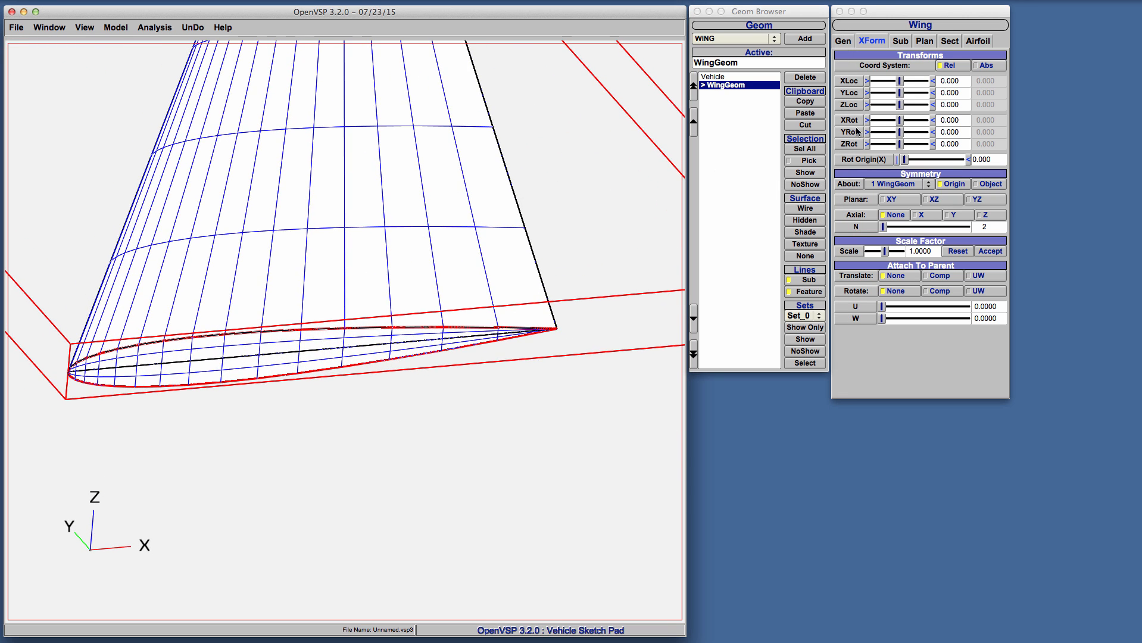
click(982, 41)
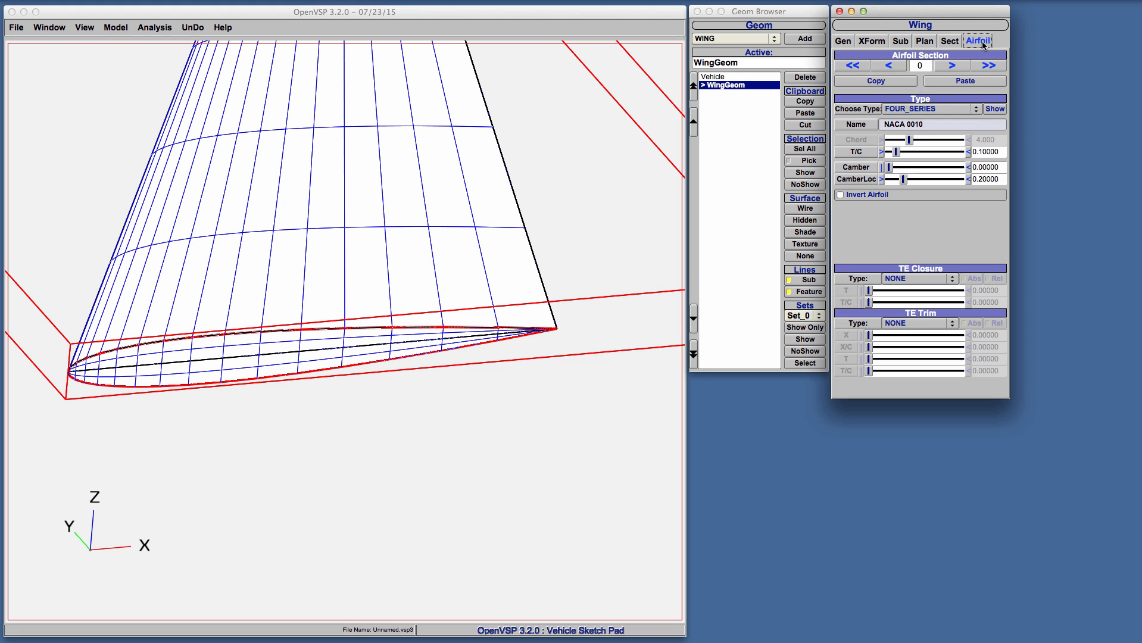
Apply a SKEW BOTH trailing edge closure to airfoil section 0 with an absolute thickness of about 0.13
click(912, 278)
click(914, 314)
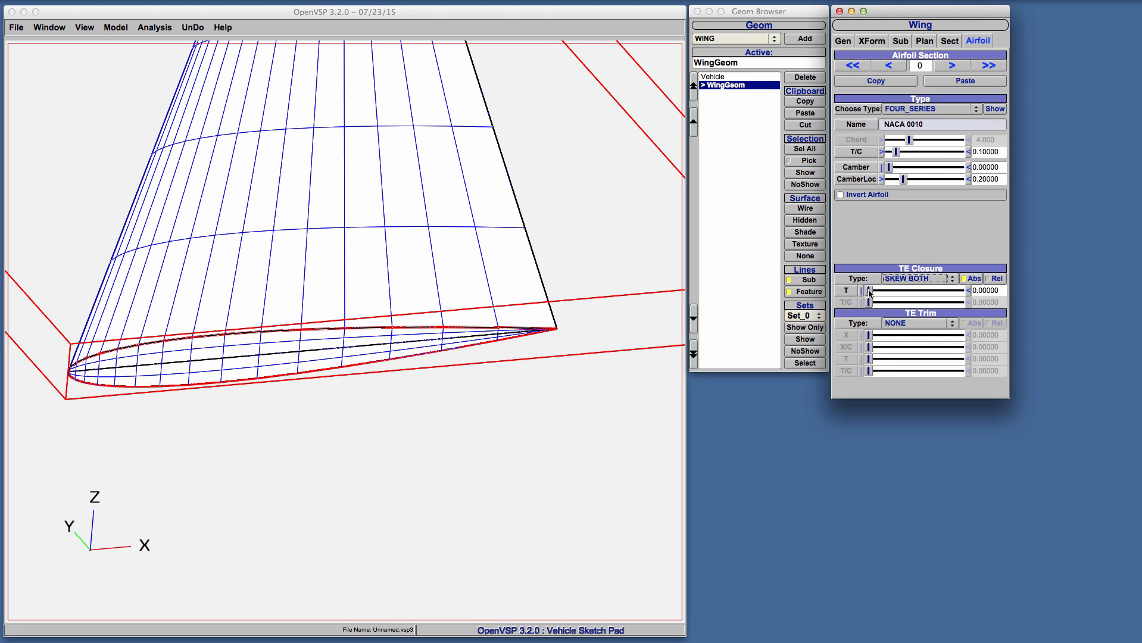
drag(870, 292, 871, 292)
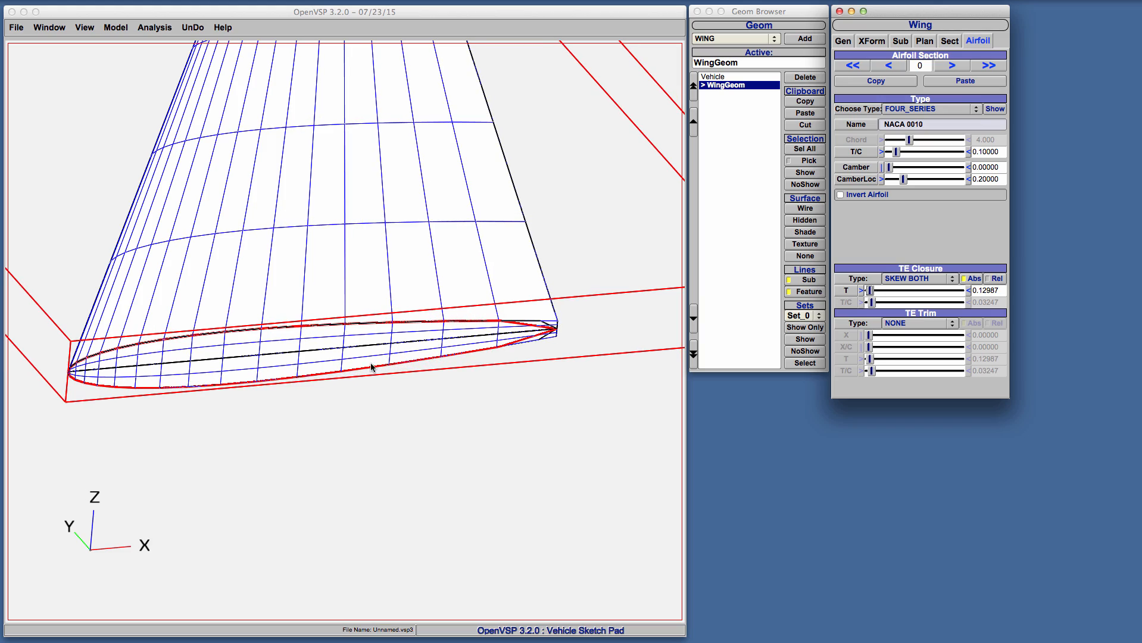
drag(371, 368, 551, 342)
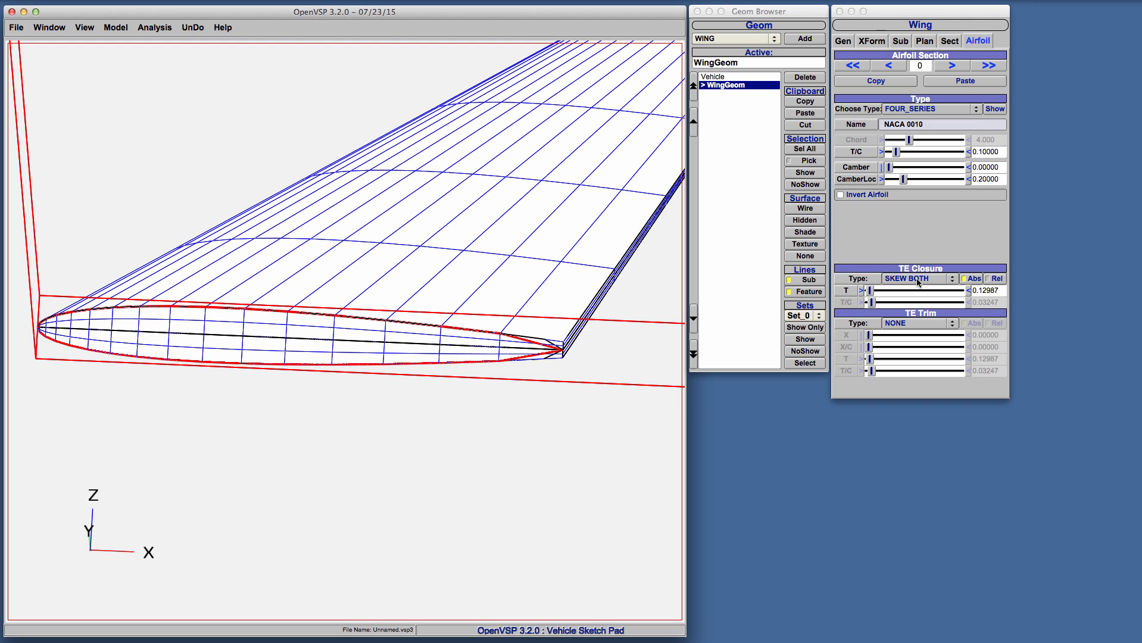
Set the absolute thickness of the trailing edge closure to 0.25
drag(870, 292, 872, 294)
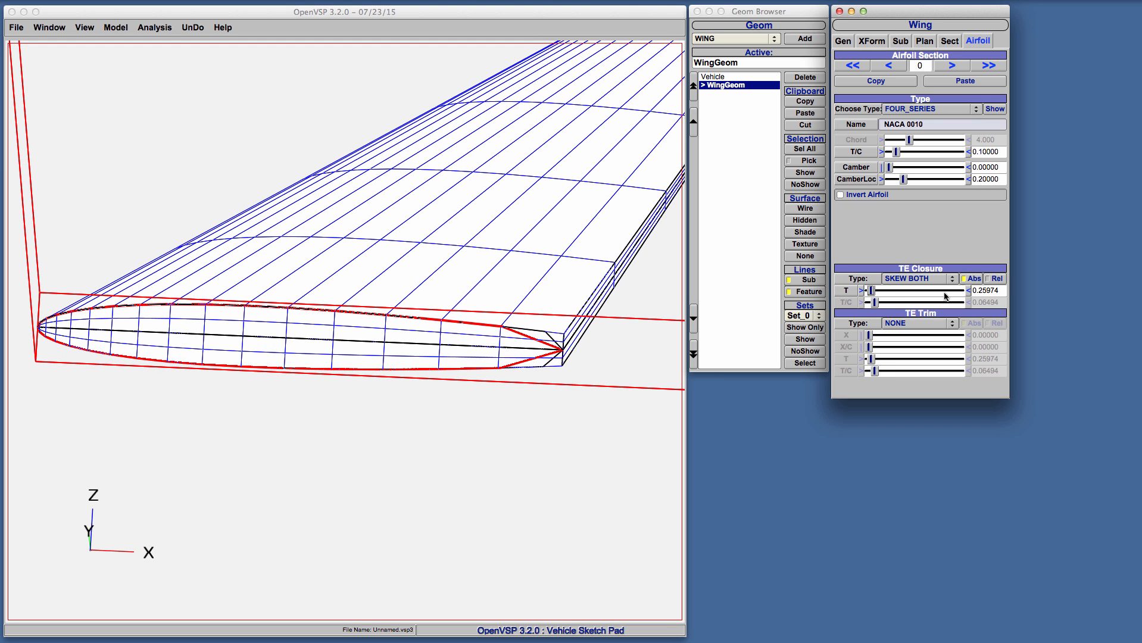
double_click(993, 291)
text(25)
key(Return)
drag(532, 277, 542, 309)
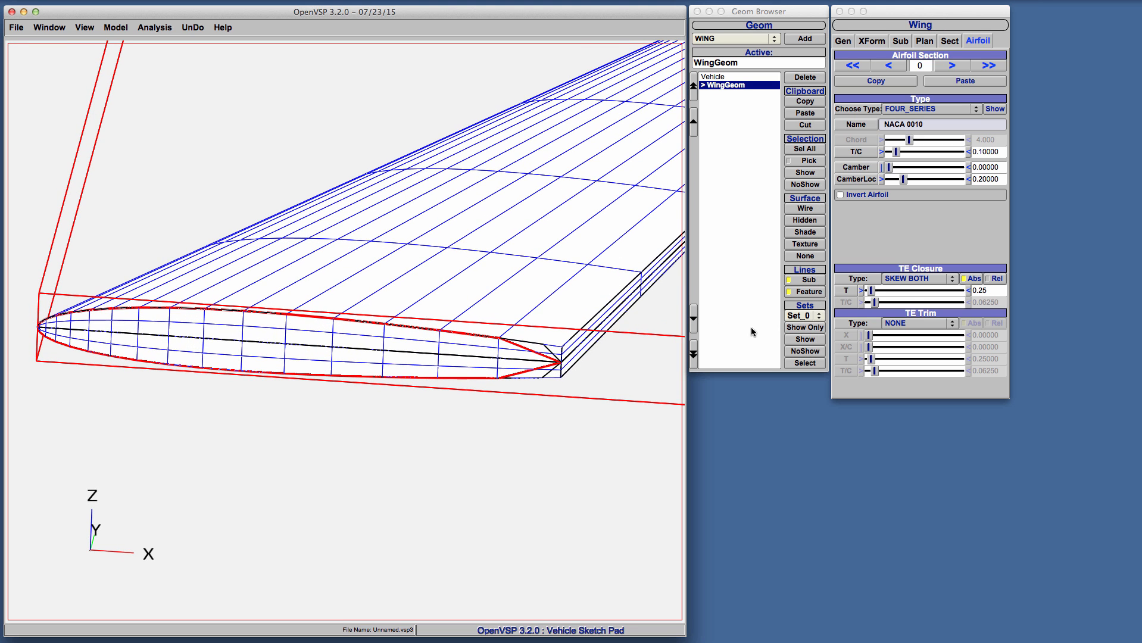
Switch the trailing edge closure to relative thickness and set its T/C to 0.02
click(991, 280)
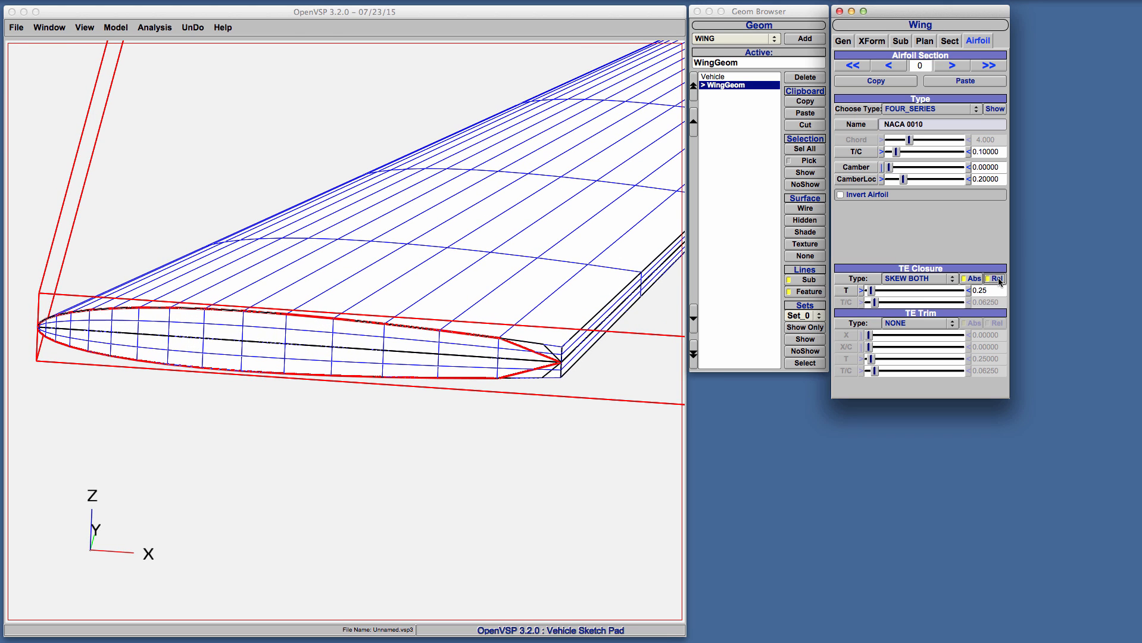
drag(875, 302, 873, 303)
double_click(992, 303)
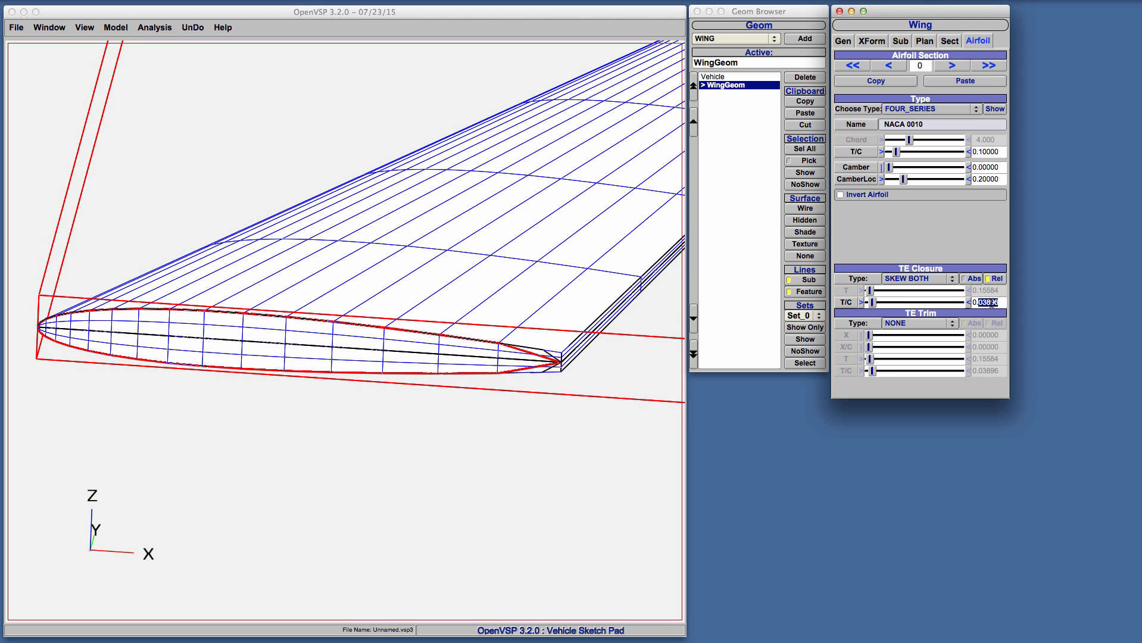
text(02)
key(Return)
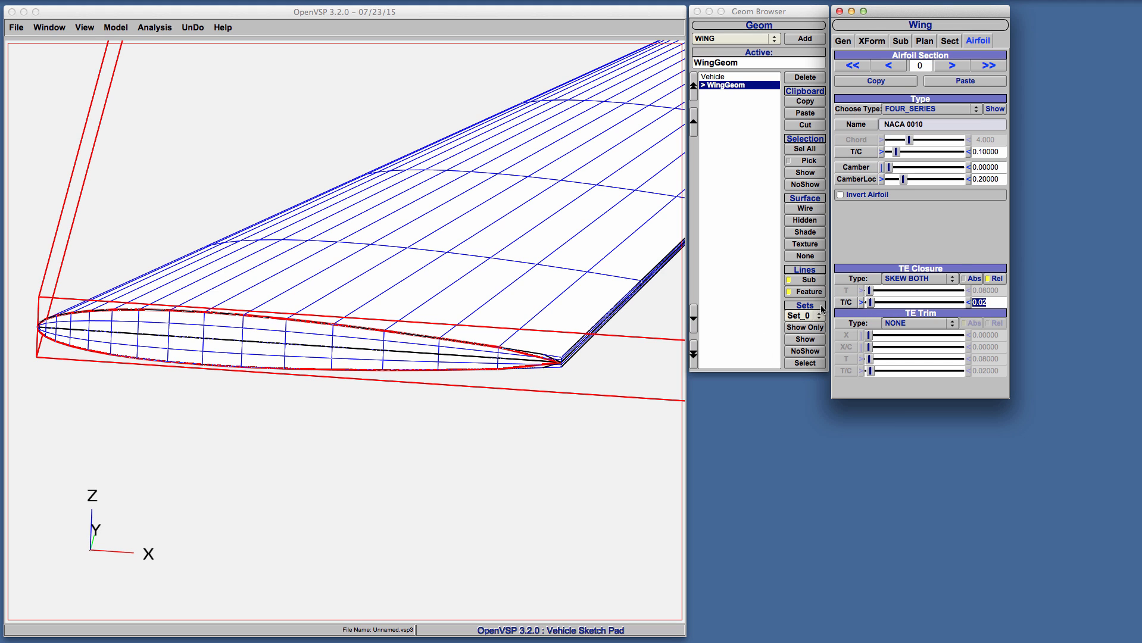
Try the SKEW LOWER, SKEW UPPER and SKEW BOTH closure types, and reset the trailing edge closure to NONE
click(910, 280)
click(917, 257)
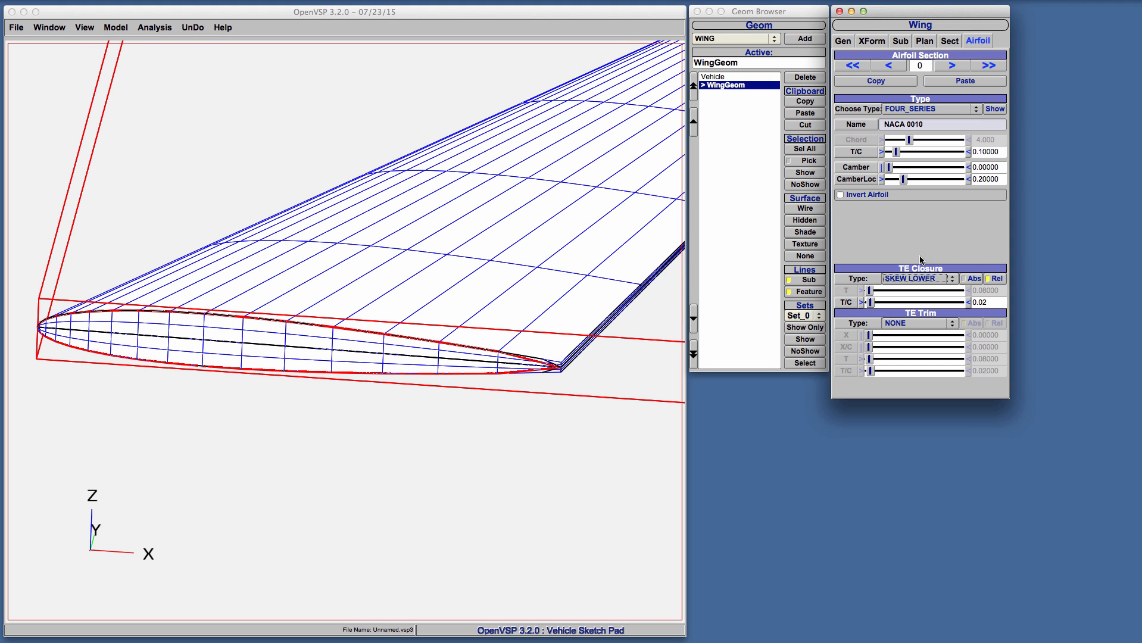
click(921, 277)
click(921, 291)
click(923, 280)
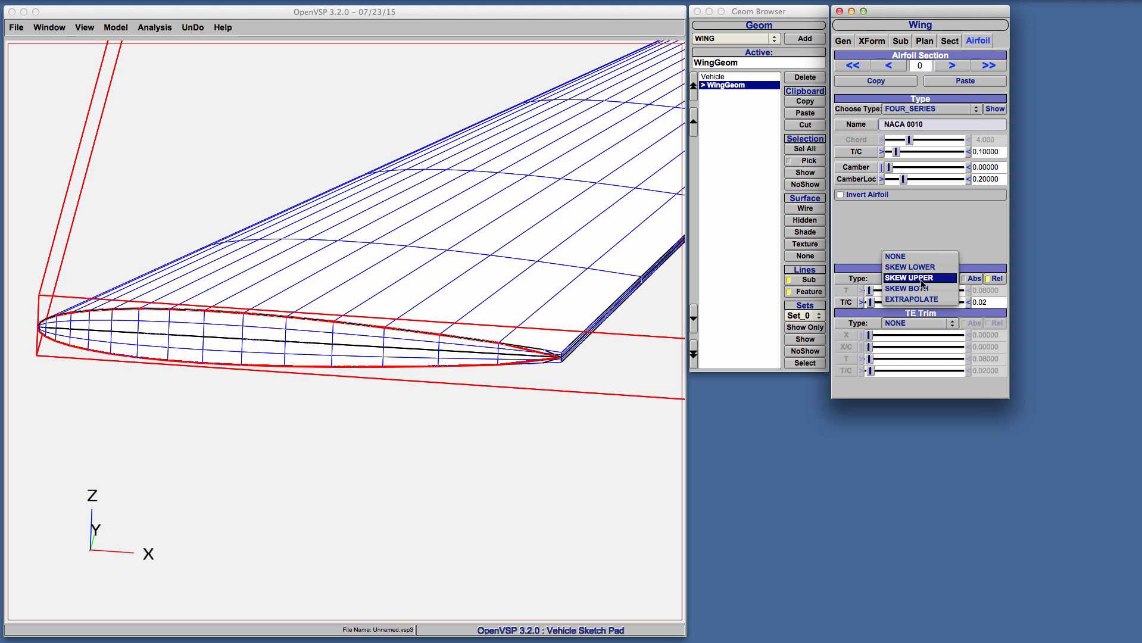
click(921, 292)
click(921, 280)
click(921, 251)
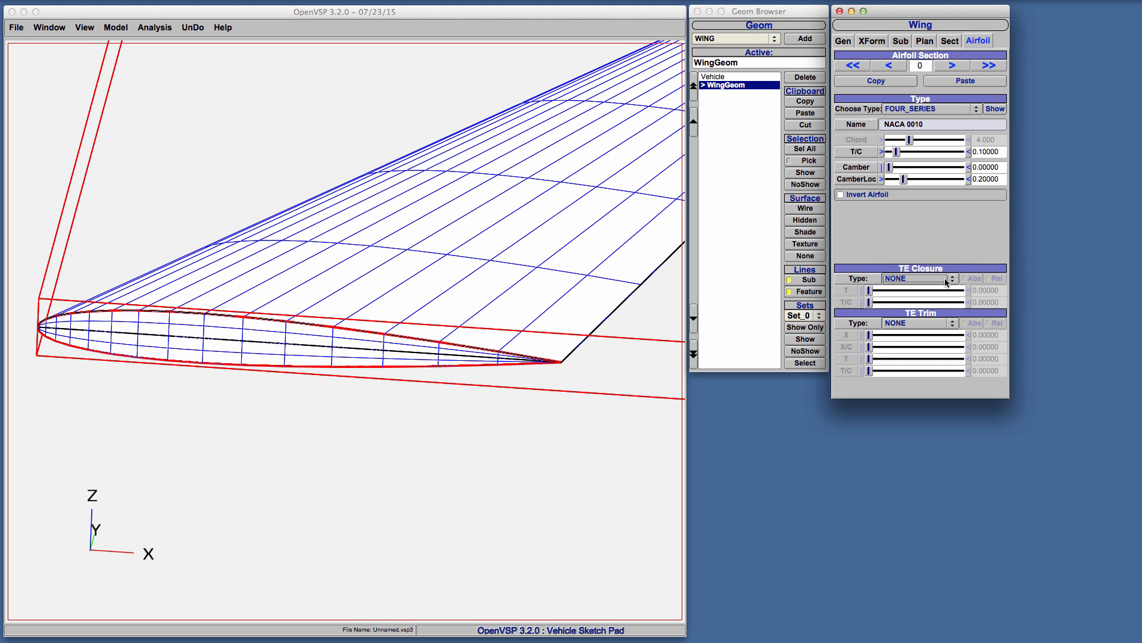
Trim the trailing edge by X to about 0.415 and switch the trim to relative values
click(921, 326)
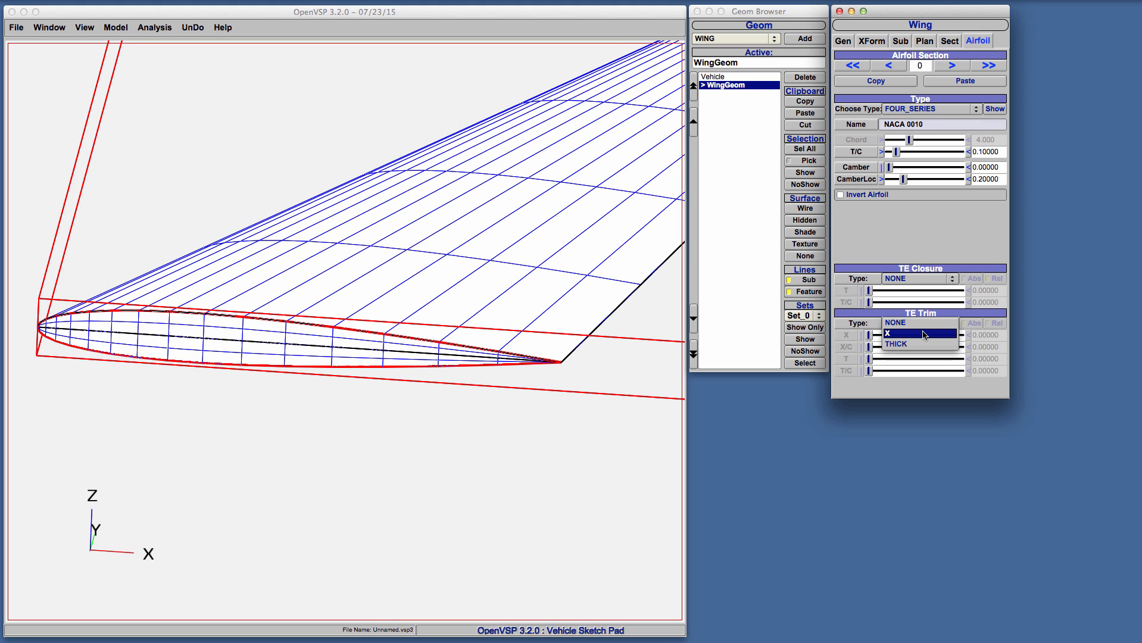
click(923, 334)
drag(869, 335, 879, 346)
click(998, 323)
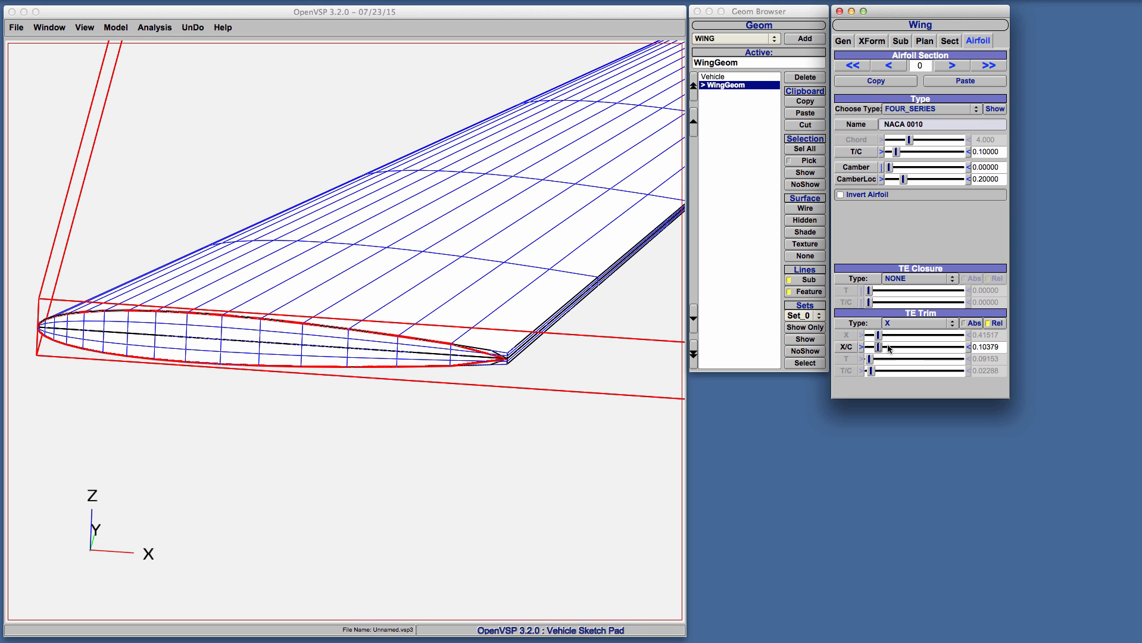
Change the trailing edge trim to THICK with an absolute thickness of 0.25
click(907, 322)
click(910, 335)
click(971, 323)
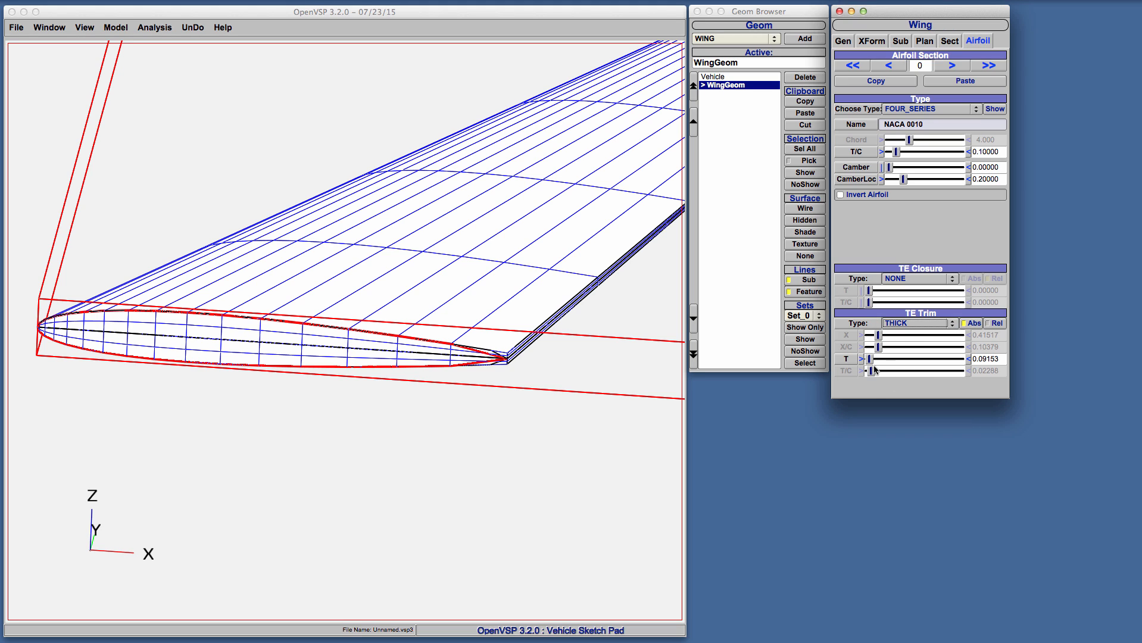
double_click(988, 359)
text(25)
key(Return)
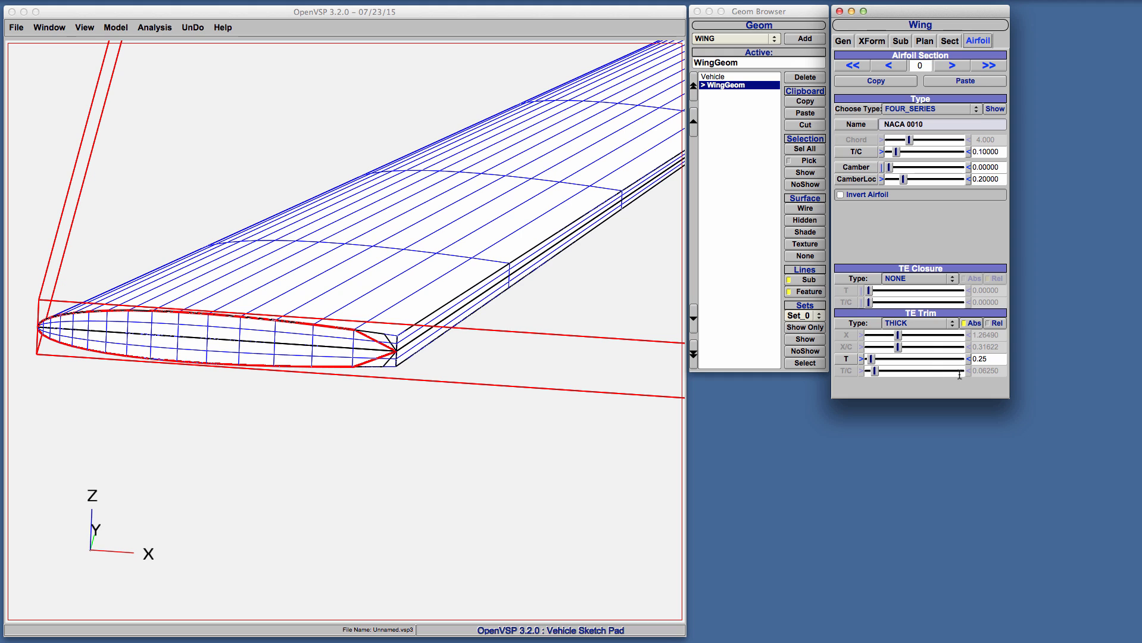
Switch the trailing edge trim to relative thickness and set its T/C to 0.03
click(990, 323)
double_click(992, 370)
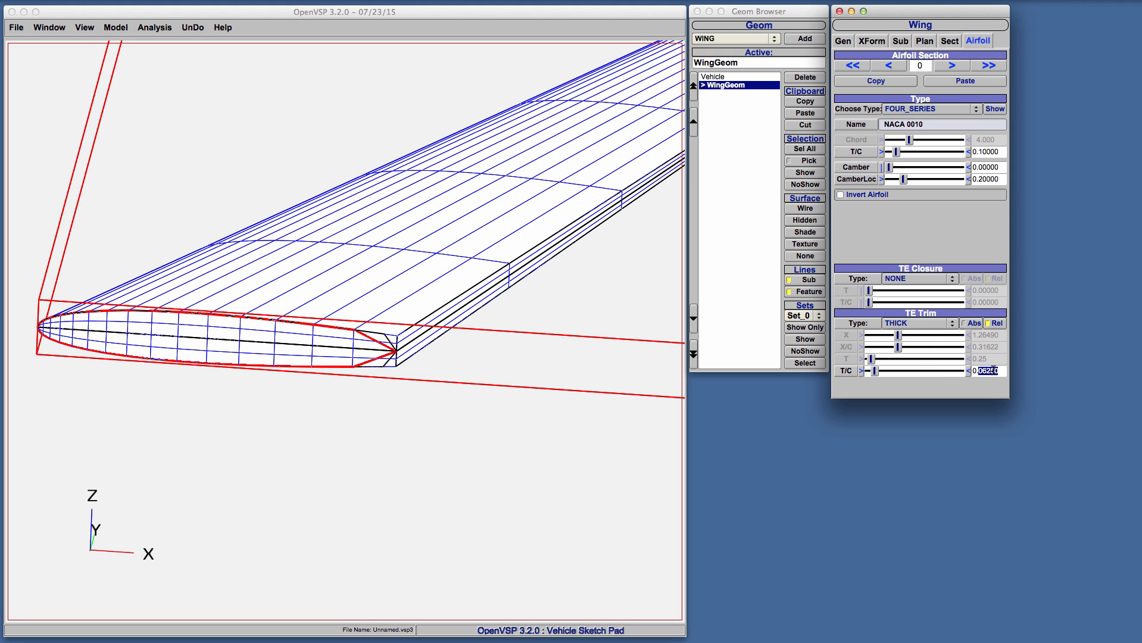
text(03)
key(Return)
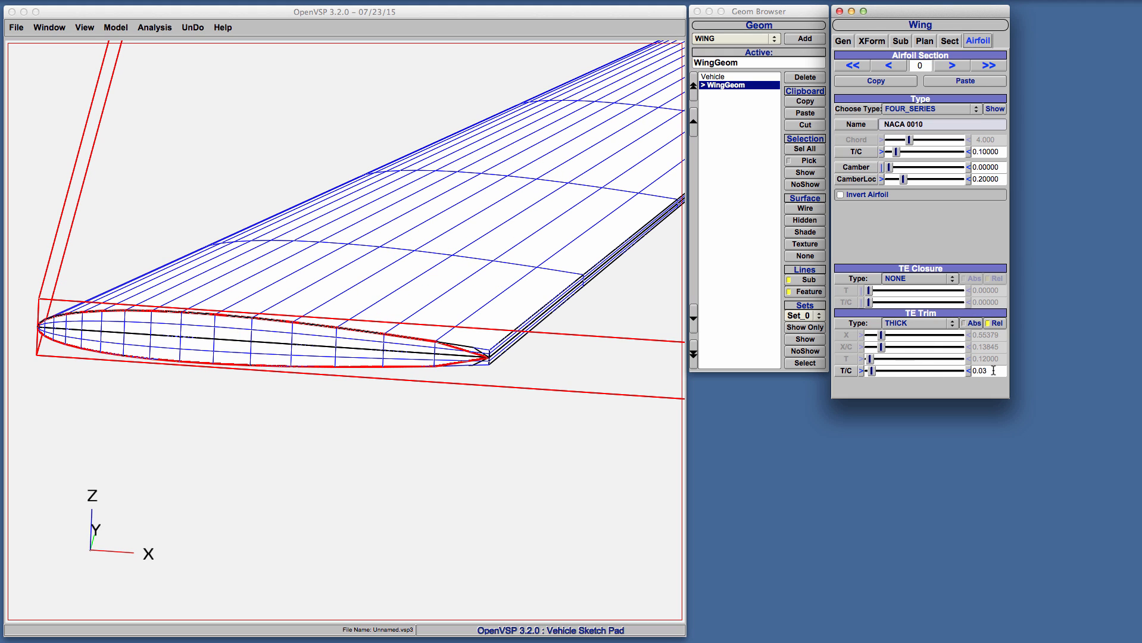
Reset the trailing edge trim to NONE and load the section's airfoil as an AF_FILE from N0012_VSP_blunt.af
click(917, 323)
click(920, 301)
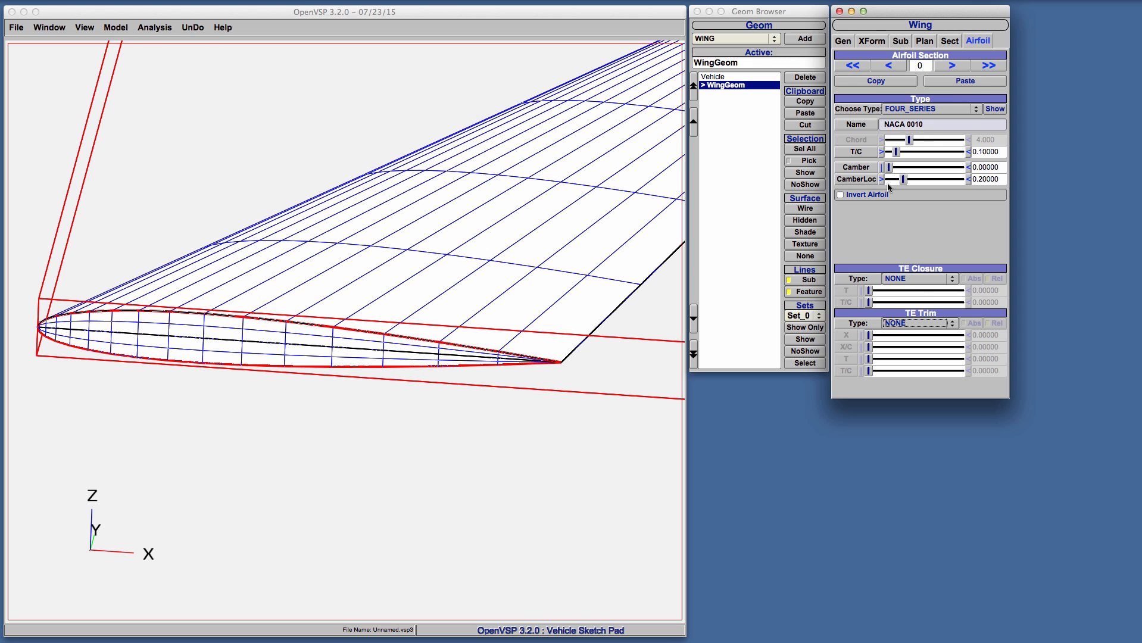
click(953, 109)
click(917, 160)
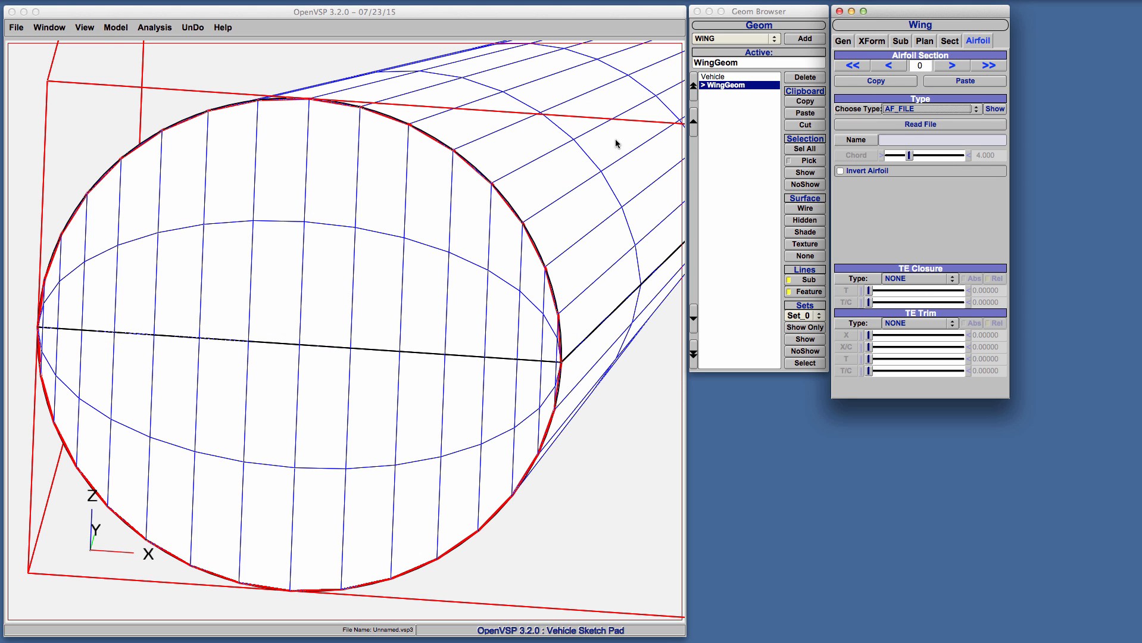
click(917, 124)
scroll(79, 109, down, 5)
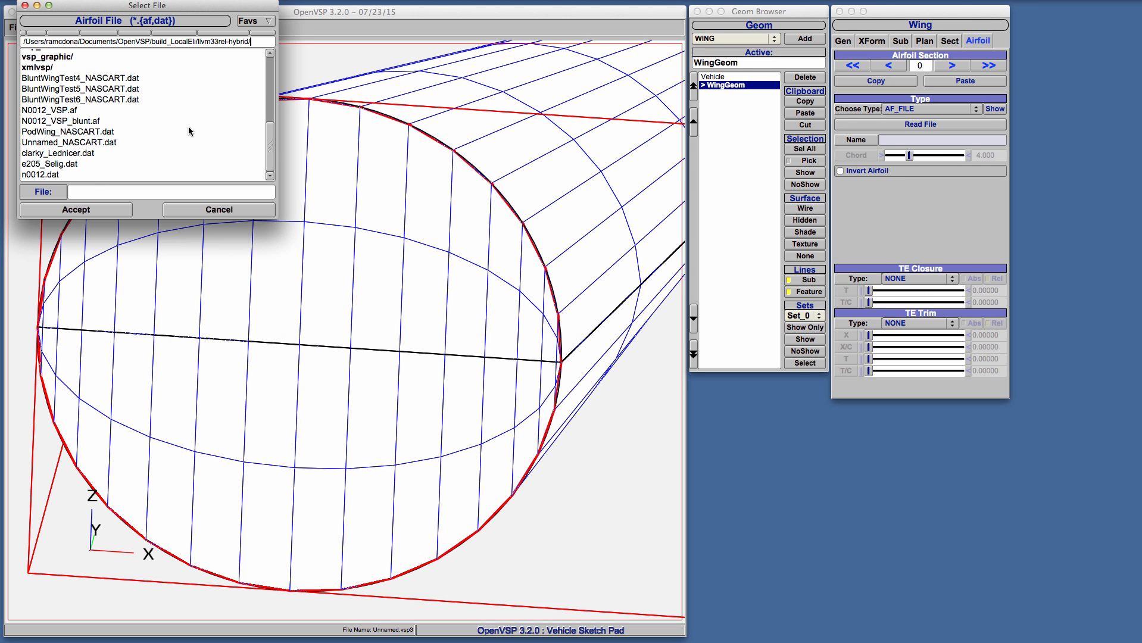
click(68, 122)
click(78, 212)
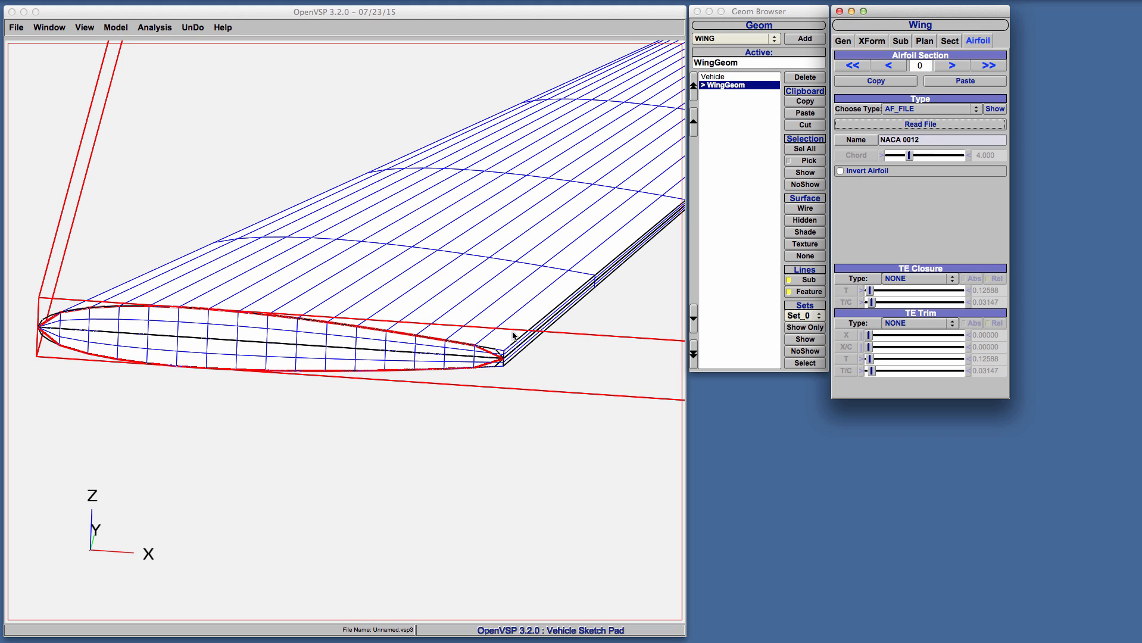
Close the blunt trailing edge with the EXTRAPOLATE closure type at a relative T/C of 0
click(916, 278)
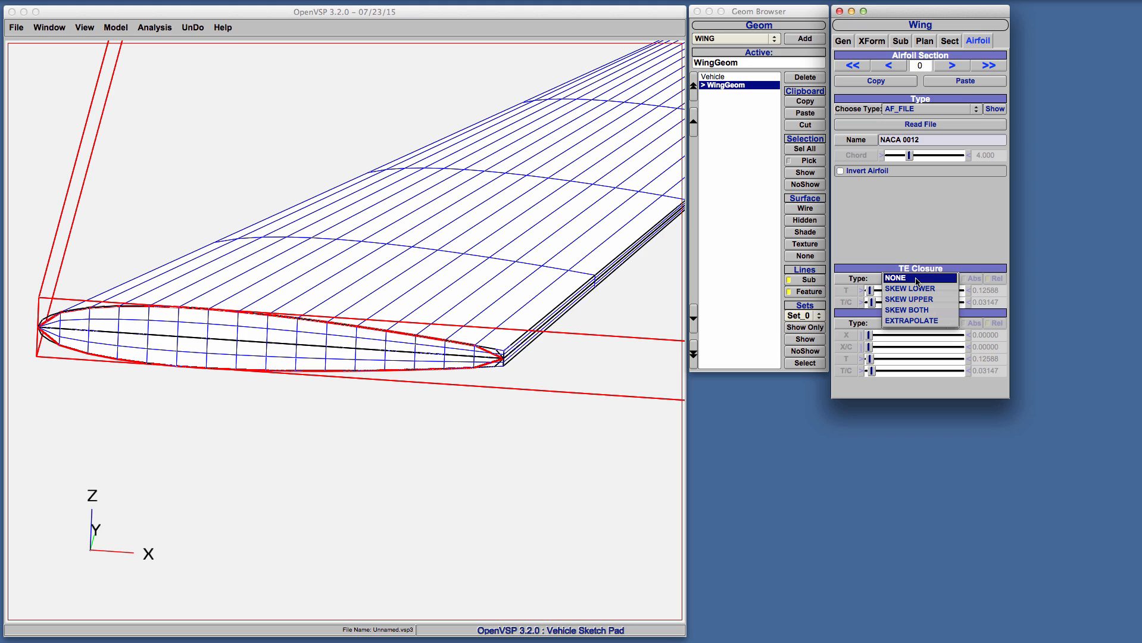
click(919, 322)
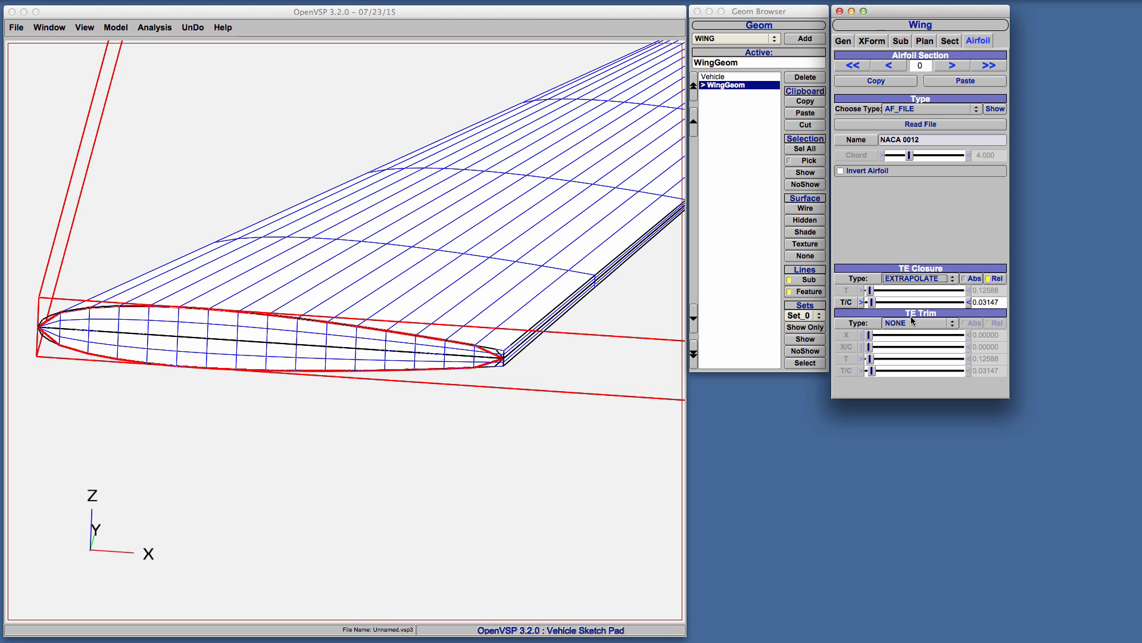
drag(873, 302, 870, 303)
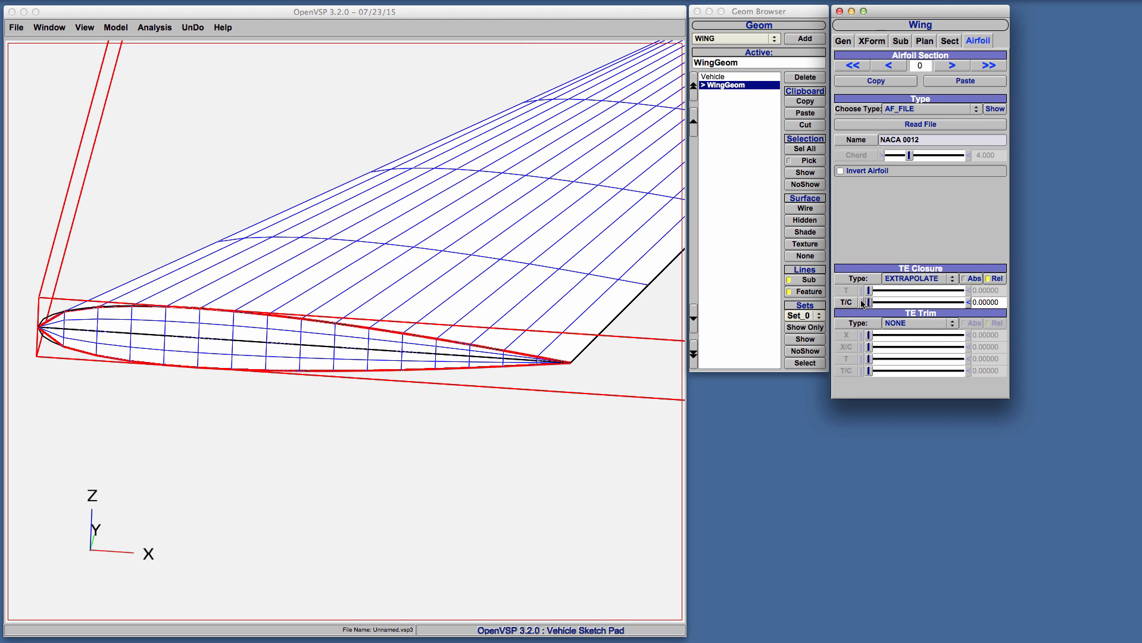
Trim the trailing edge with the THICK type to a relative T/C of about 0.084
click(895, 323)
click(896, 344)
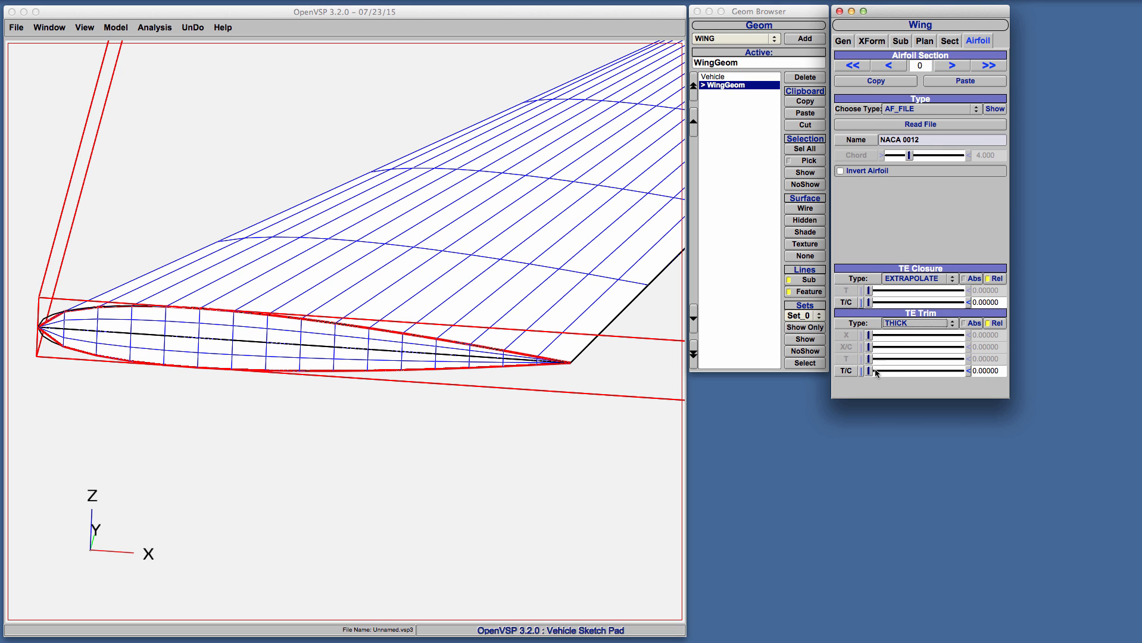
drag(869, 371, 878, 374)
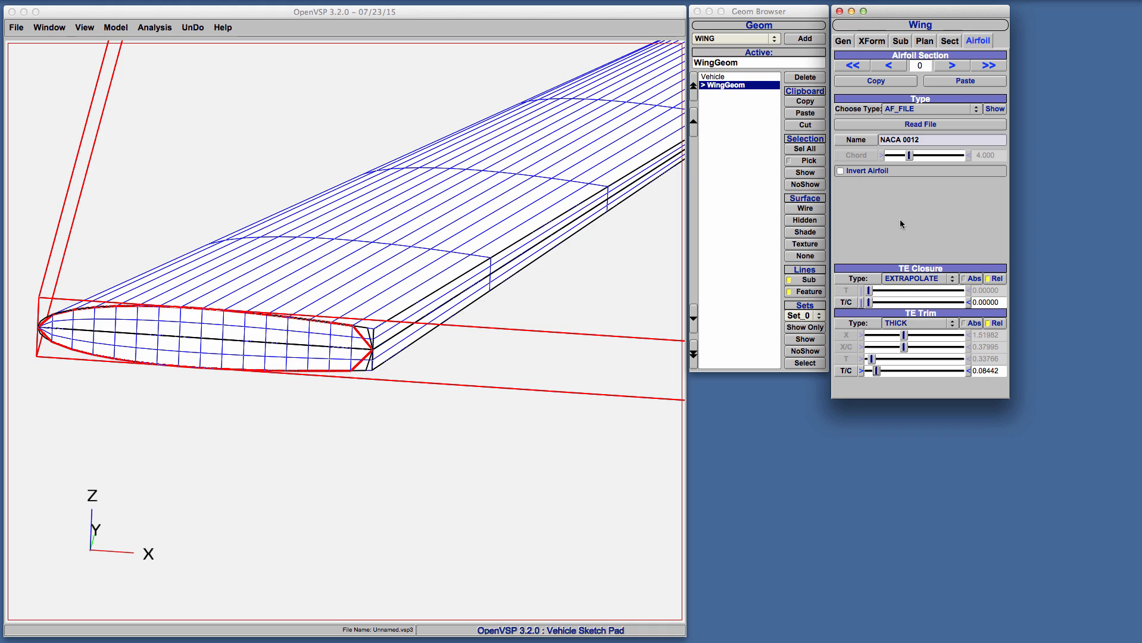
drag(458, 332, 308, 392)
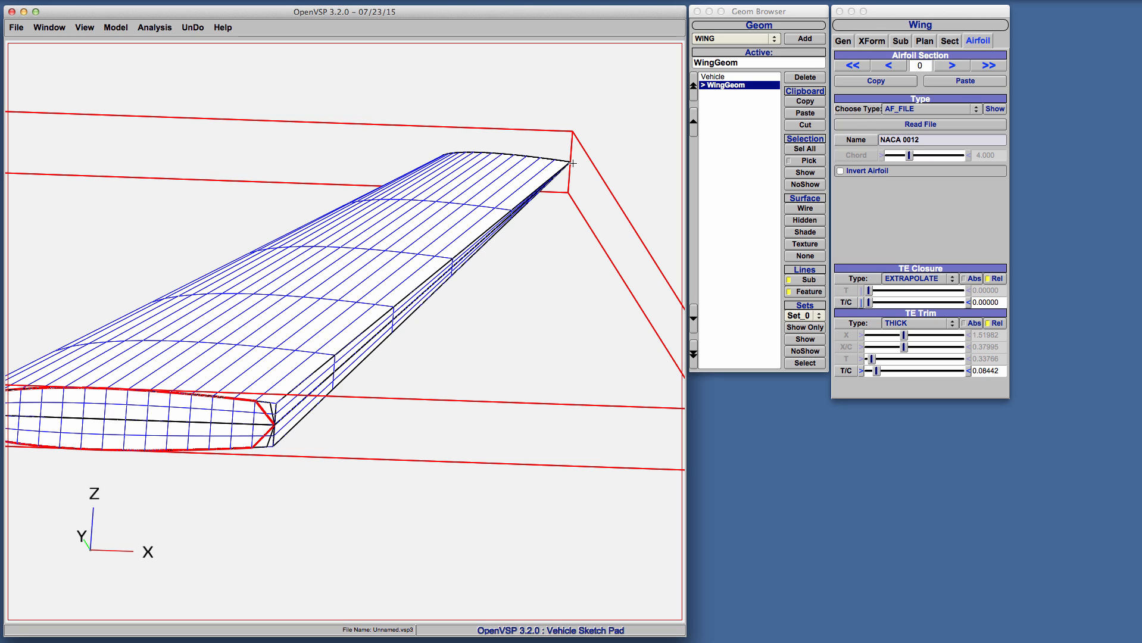
Add a Line sub-surface to the wing
click(900, 41)
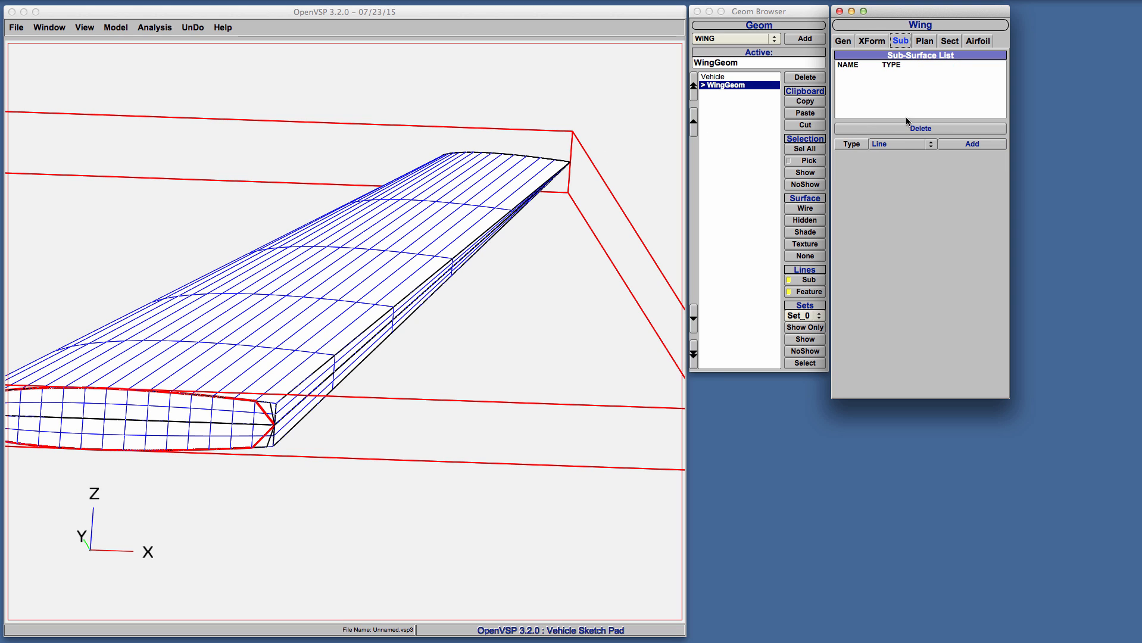
click(905, 144)
click(927, 144)
click(952, 143)
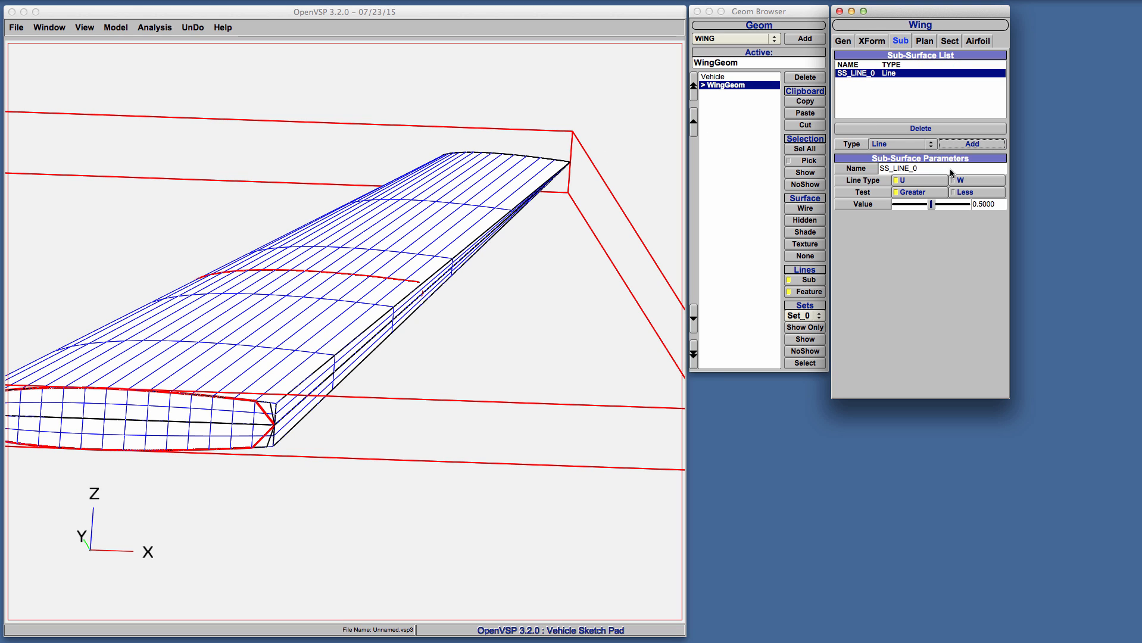
Make the sub-surface a W line with value 0.999 and inspect it at the wing's blunt trailing edge
click(959, 180)
drag(942, 204, 966, 213)
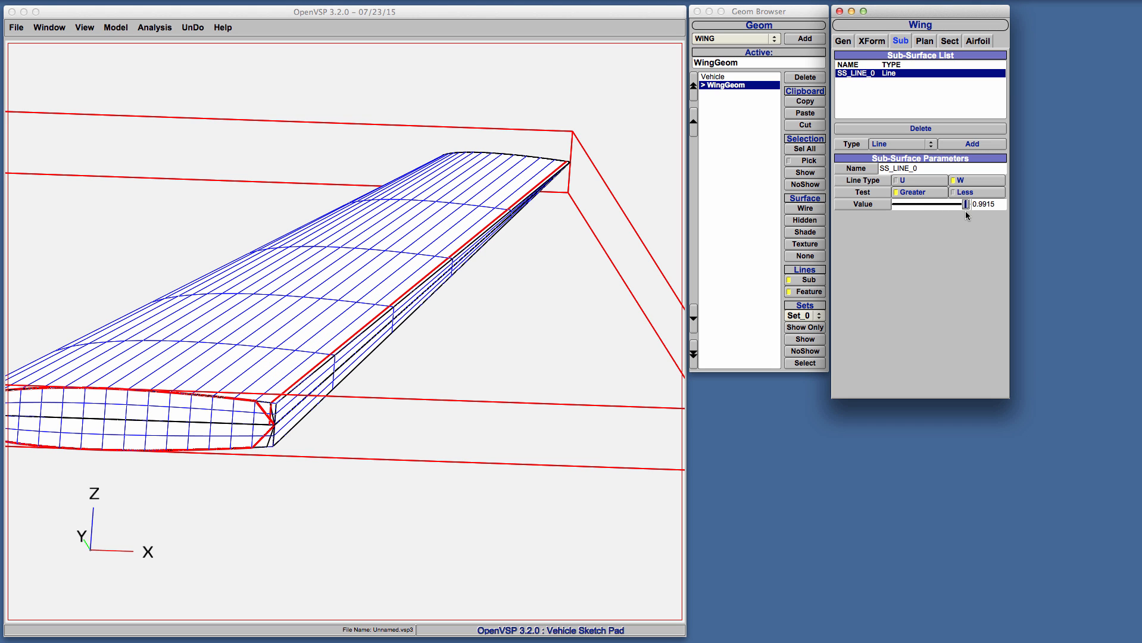
double_click(989, 204)
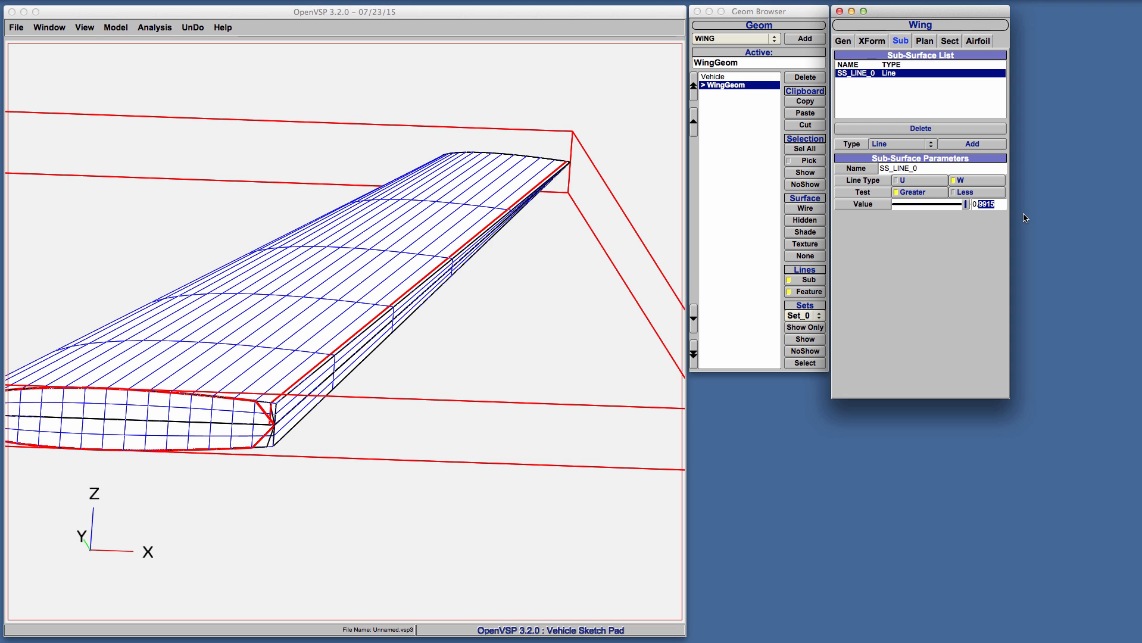
text(999)
key(Return)
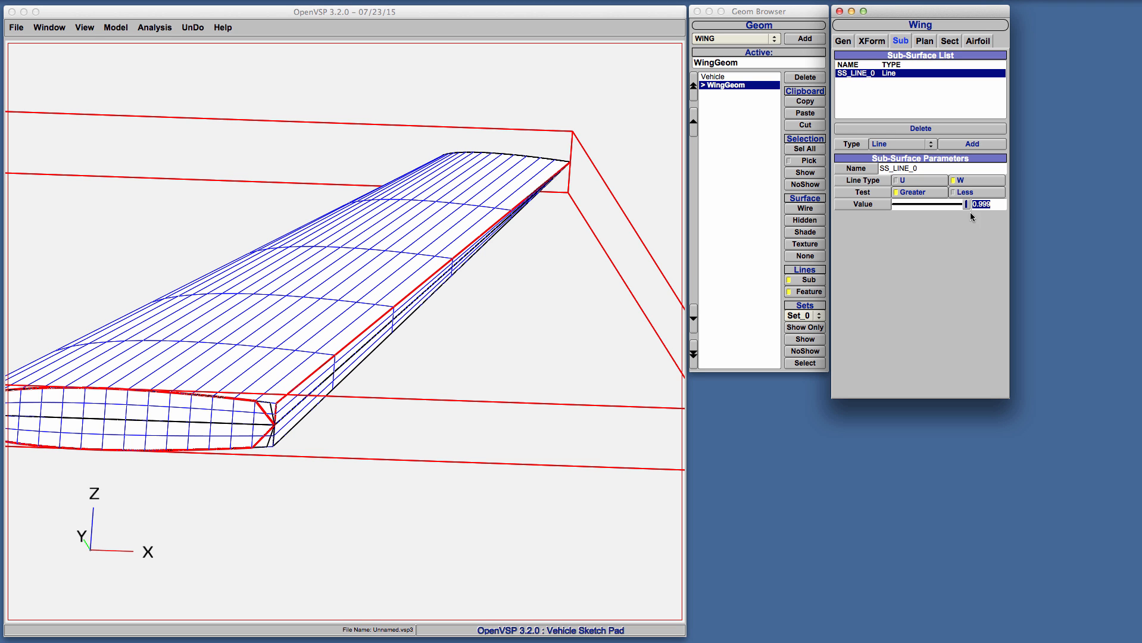
middle_drag(357, 293, 220, 511)
right_drag(220, 511, 322, 340)
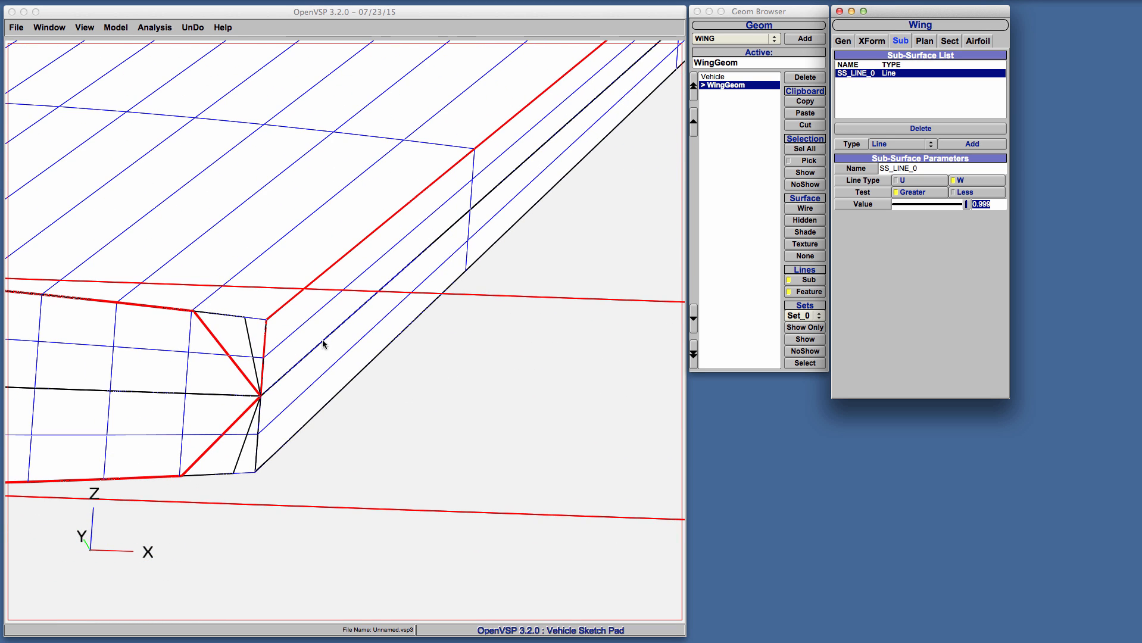
Add a second Line sub-surface to the wing and edit its value
click(975, 144)
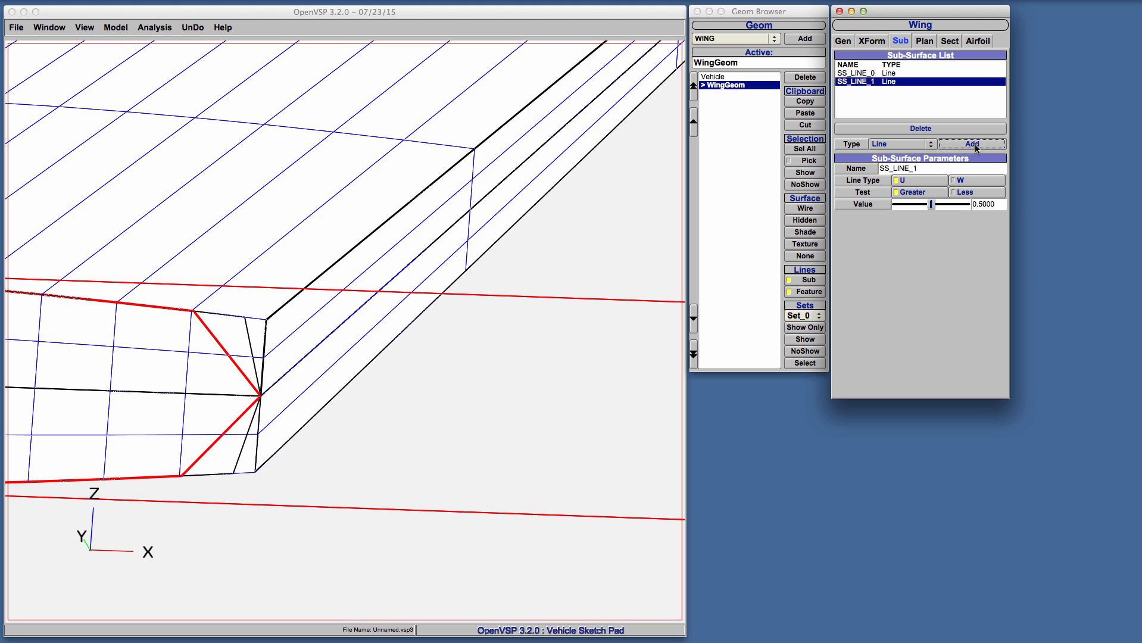
double_click(993, 204)
text(00)
key(Return)
Delete the wing, add a POD component, and add a second POD as its child
click(802, 78)
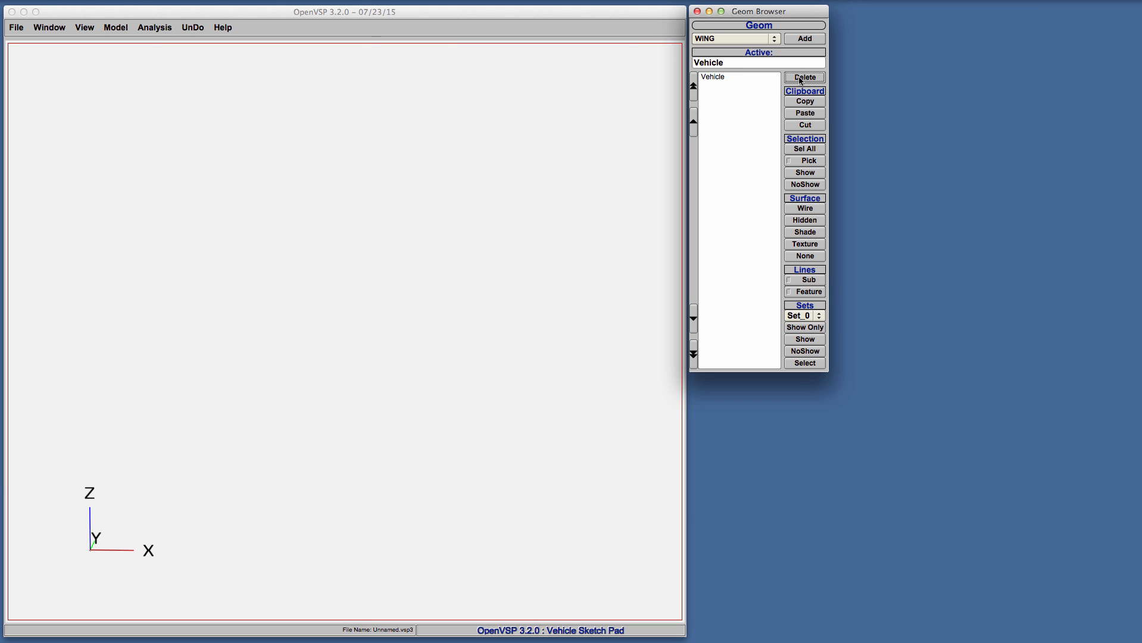
click(734, 38)
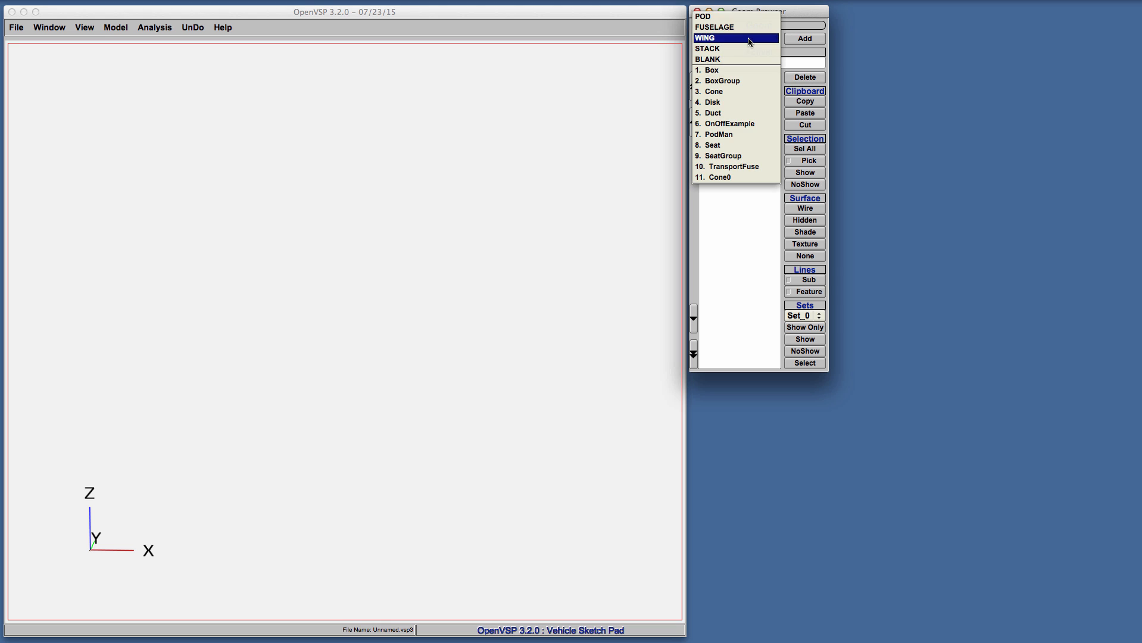
click(747, 14)
click(810, 39)
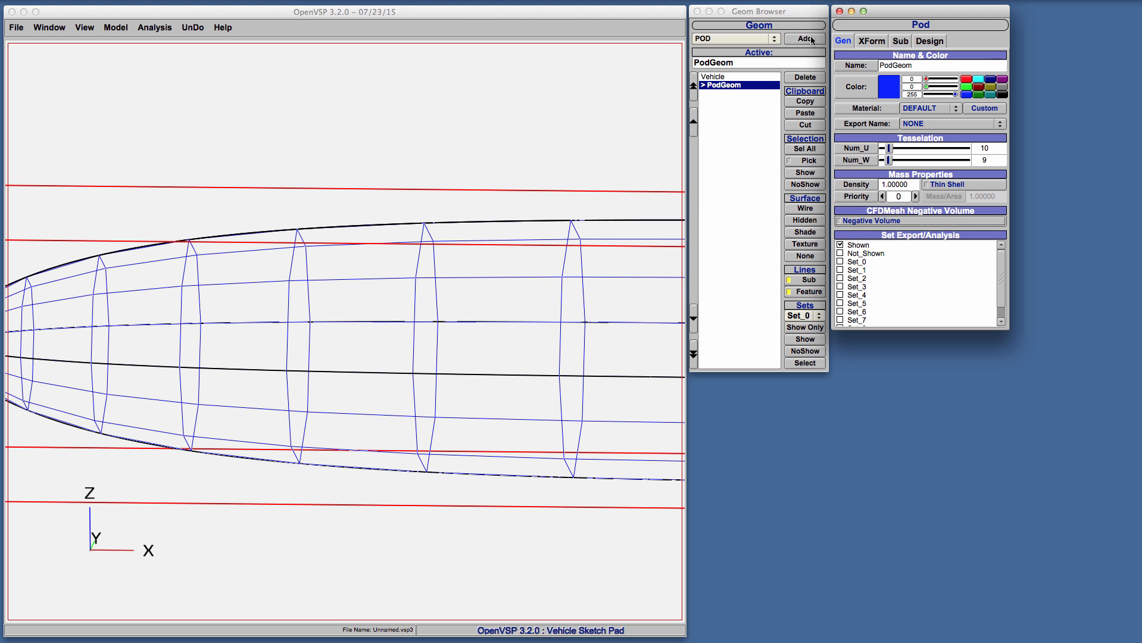
click(810, 39)
right_drag(549, 307, 438, 331)
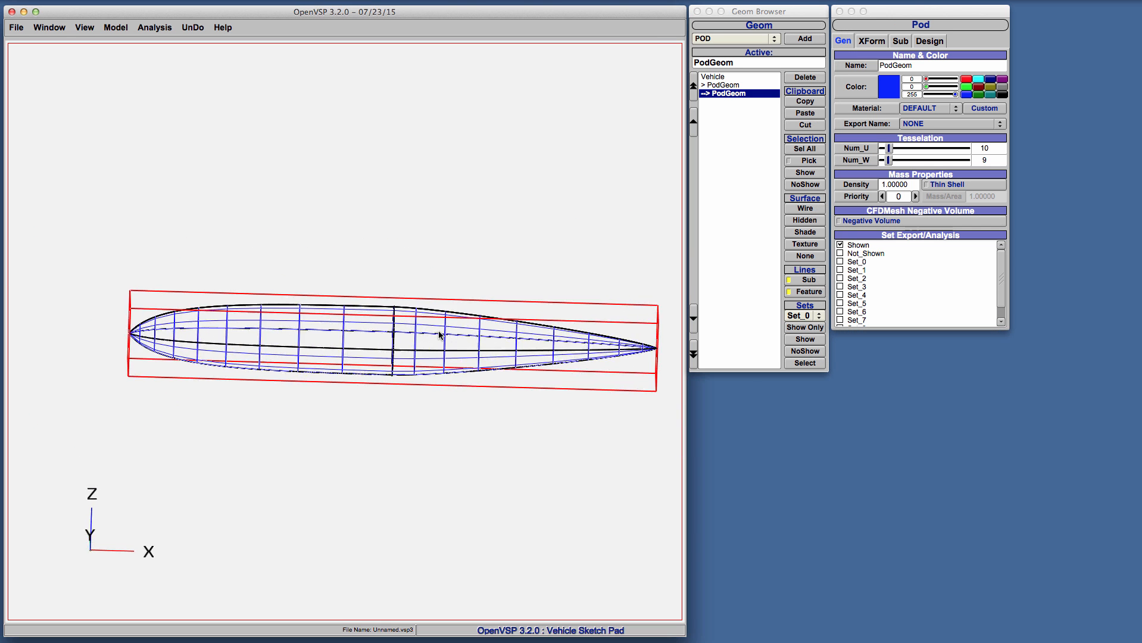
drag(439, 332, 601, 300)
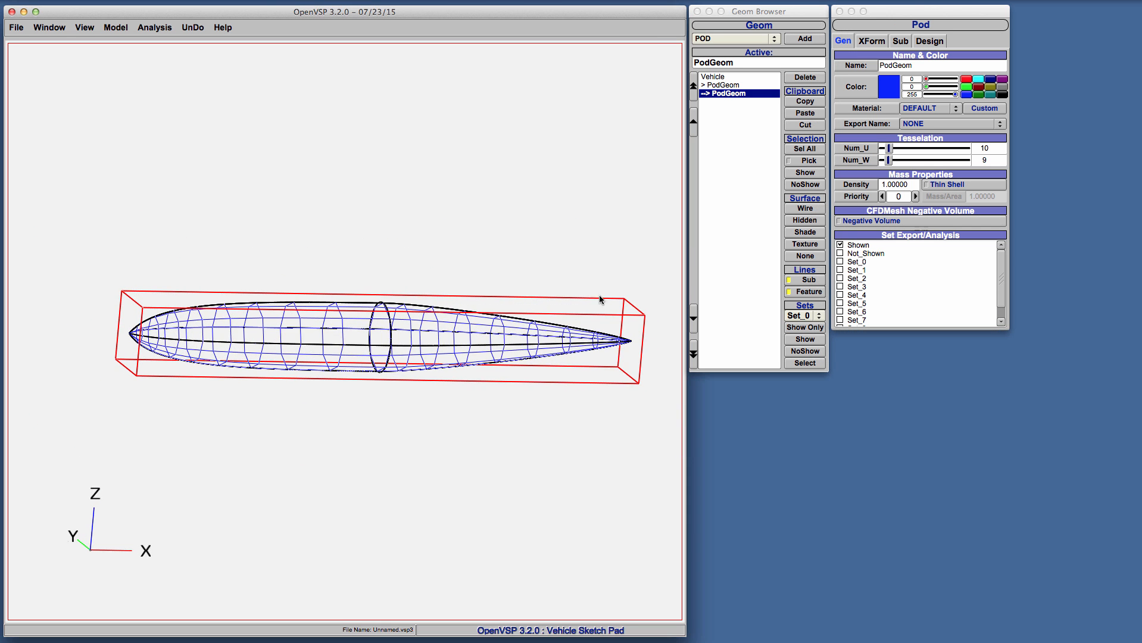
Lower the parent pod's fineness ratio to make its body much thicker
click(762, 85)
click(929, 41)
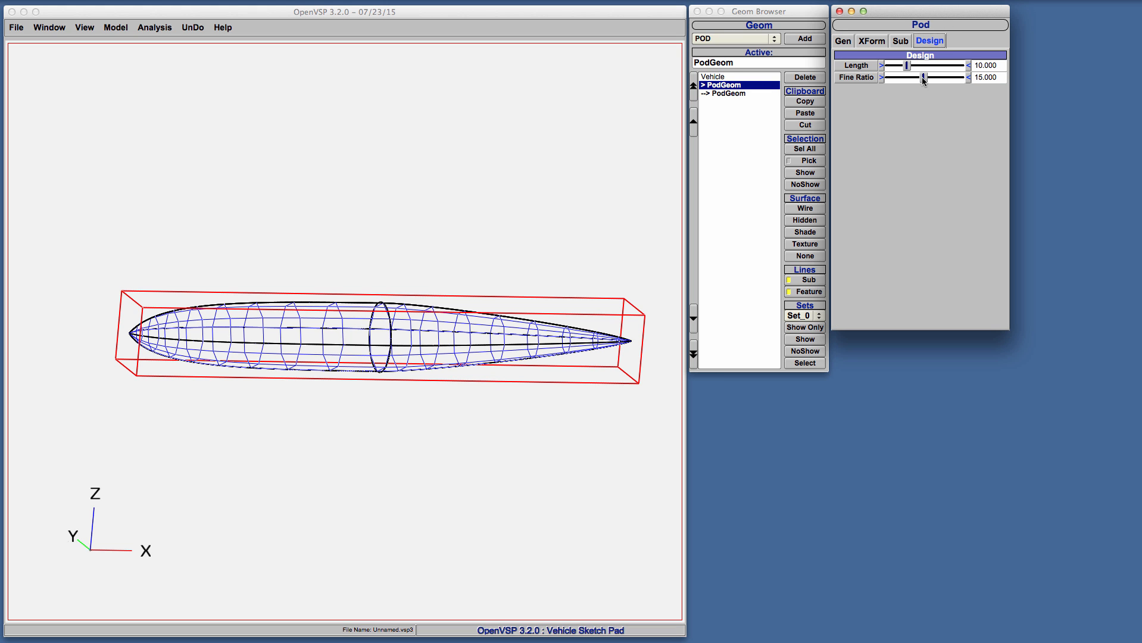
drag(920, 76, 897, 80)
Lengthen the child pod and set its XLoc to -2.857 so it extends beyond both ends of the parent pod
click(724, 93)
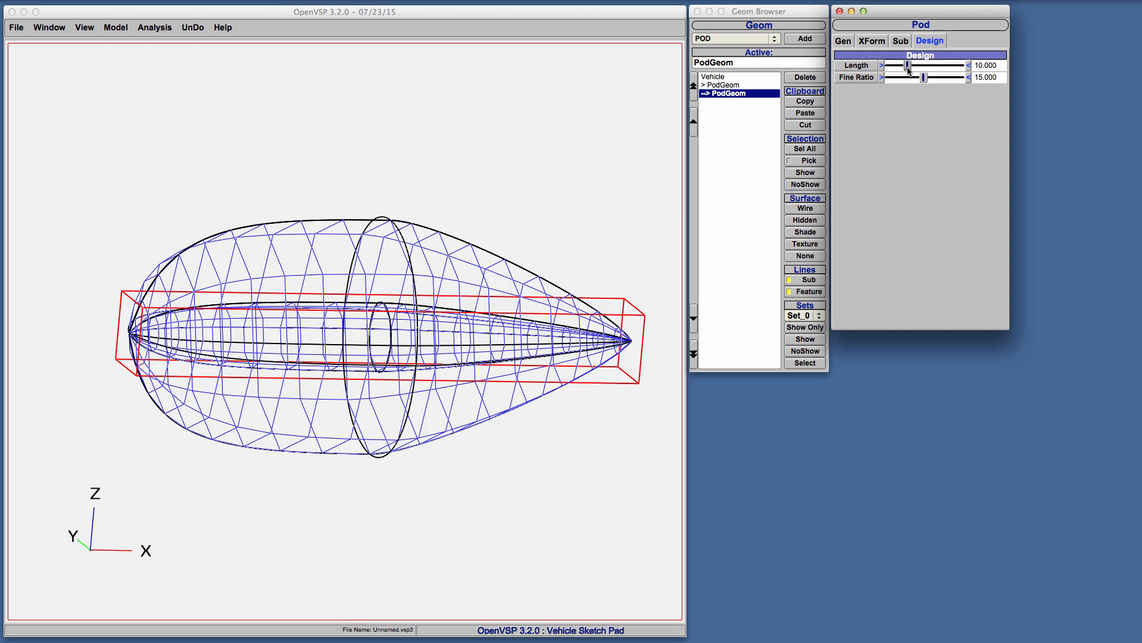
mouse_move(907, 65)
mouse_down()
mouse_move(938, 68)
mouse_move(896, 85)
mouse_up()
click(873, 42)
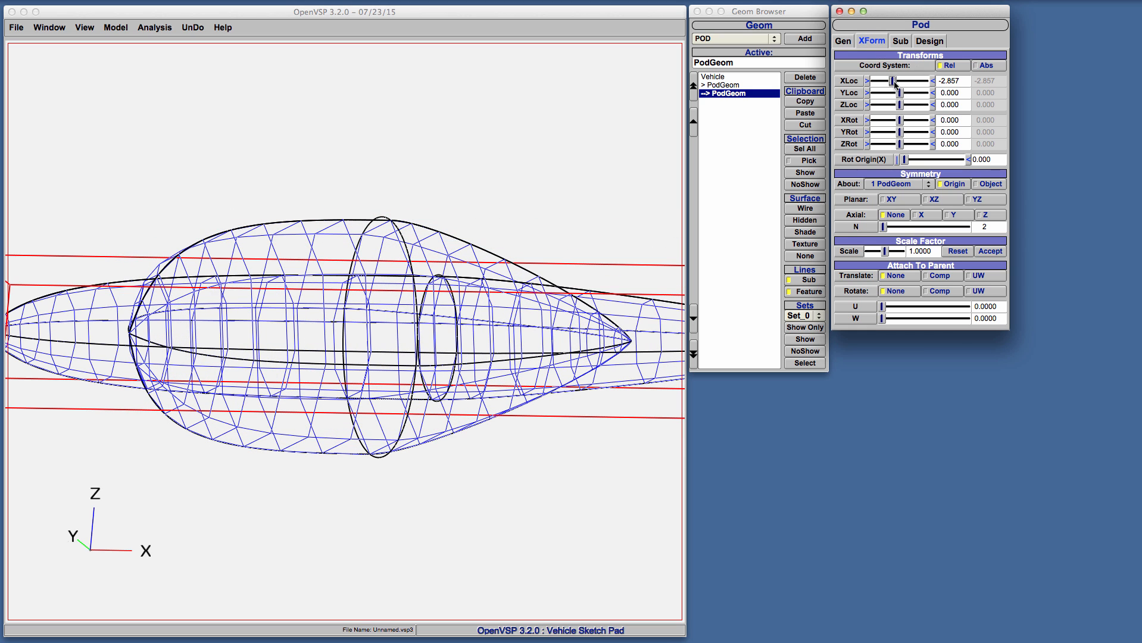
Display both pods as shaded surfaces
click(843, 41)
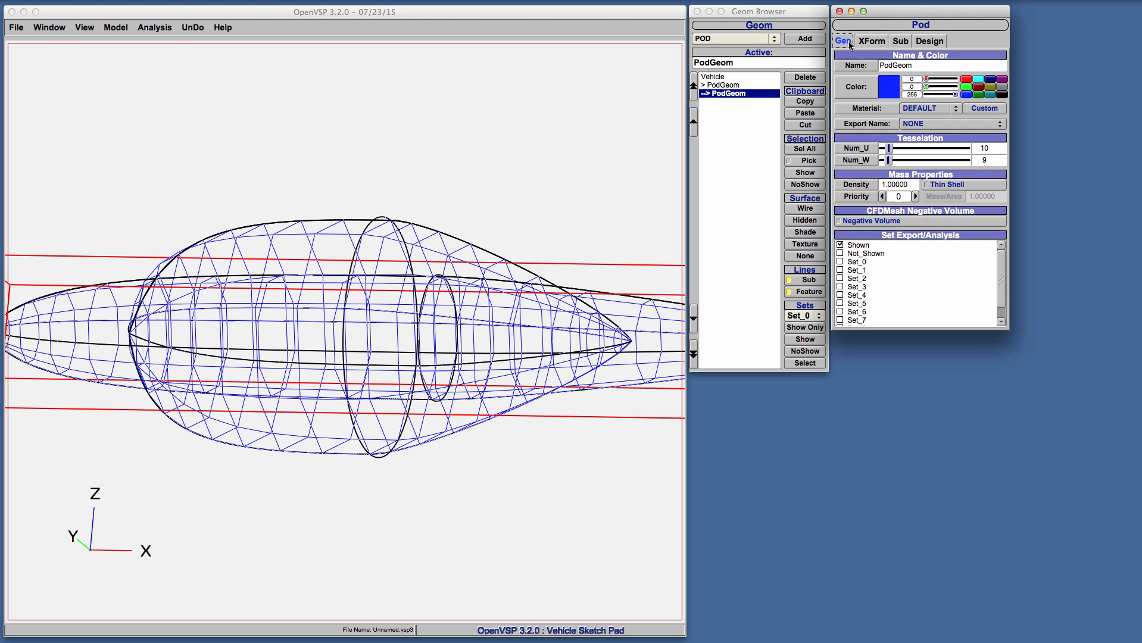
click(803, 149)
click(802, 233)
Assign the Jade material to the child pod and make it a CFDMesh negative volume
click(744, 94)
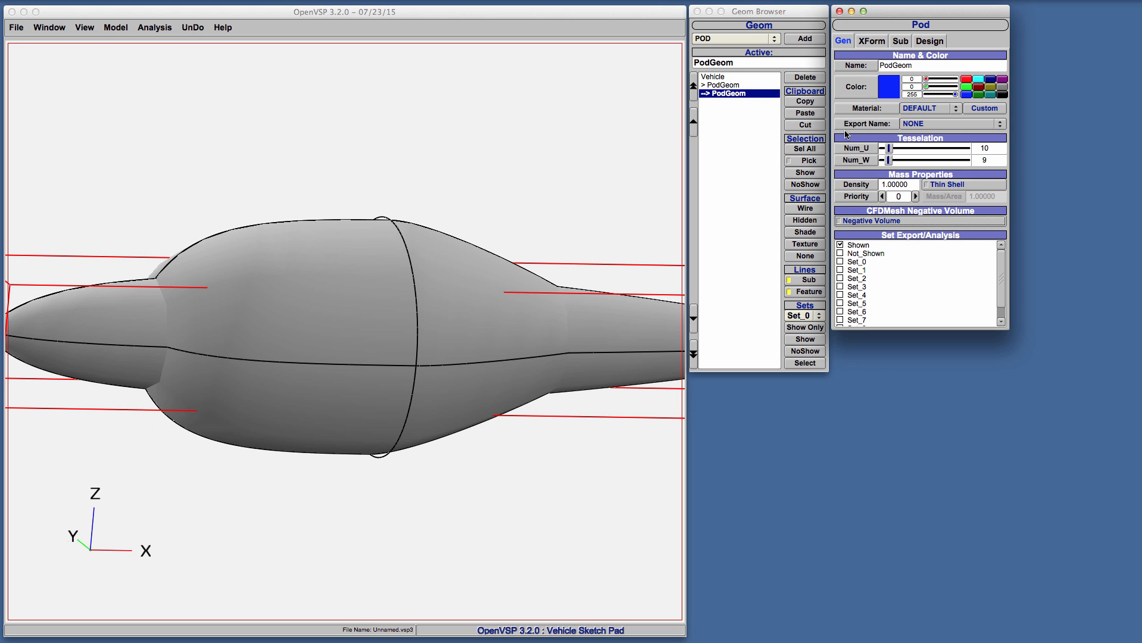
click(909, 109)
click(915, 134)
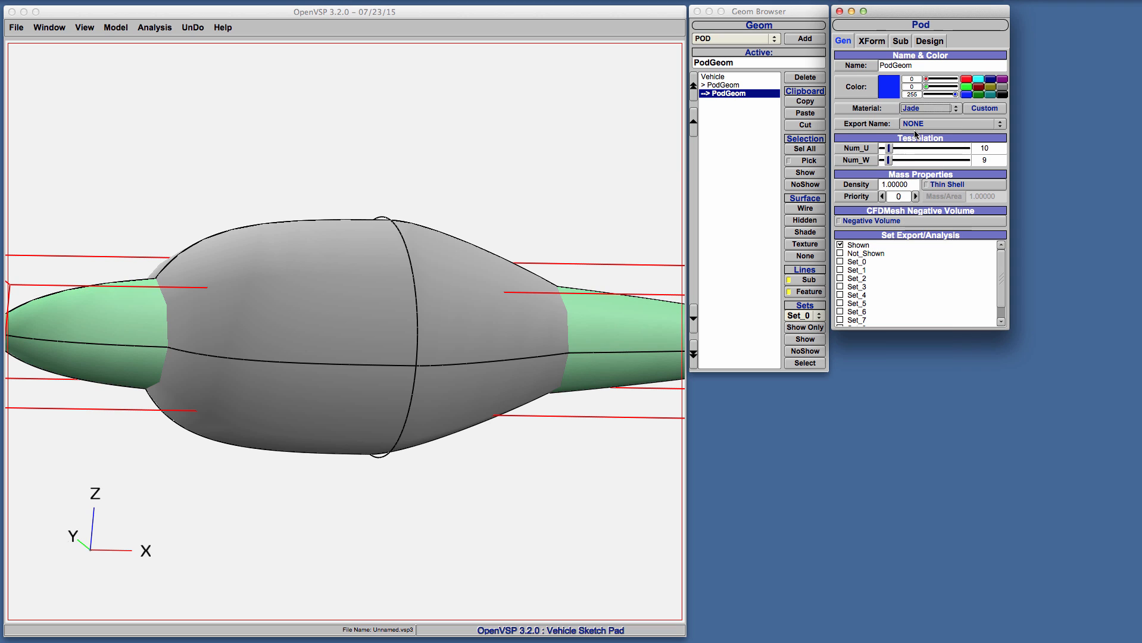
click(858, 223)
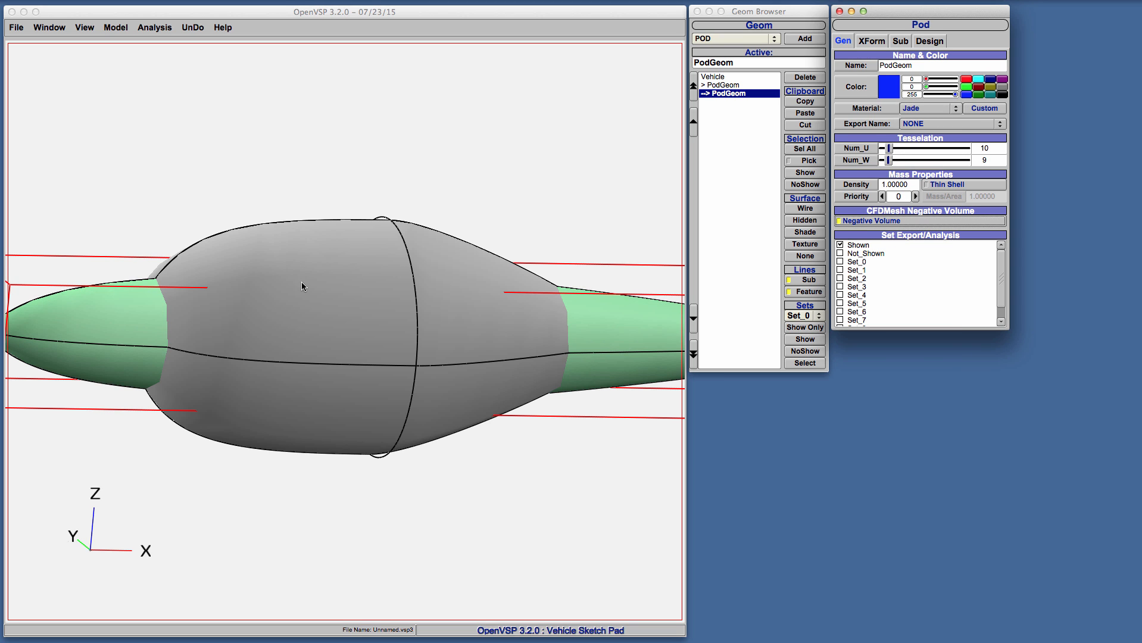
Generate and export a CFD mesh of both pods with the All set and subsurface intersection enabled
drag(301, 282, 626, 279)
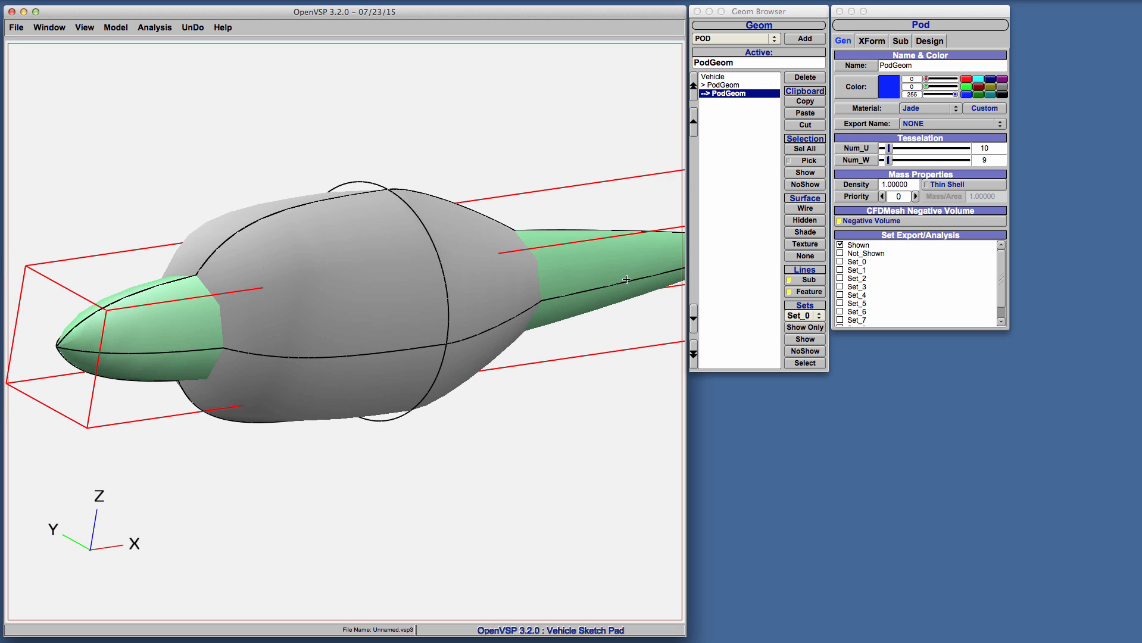
scroll(397, 286, down, 3)
click(155, 26)
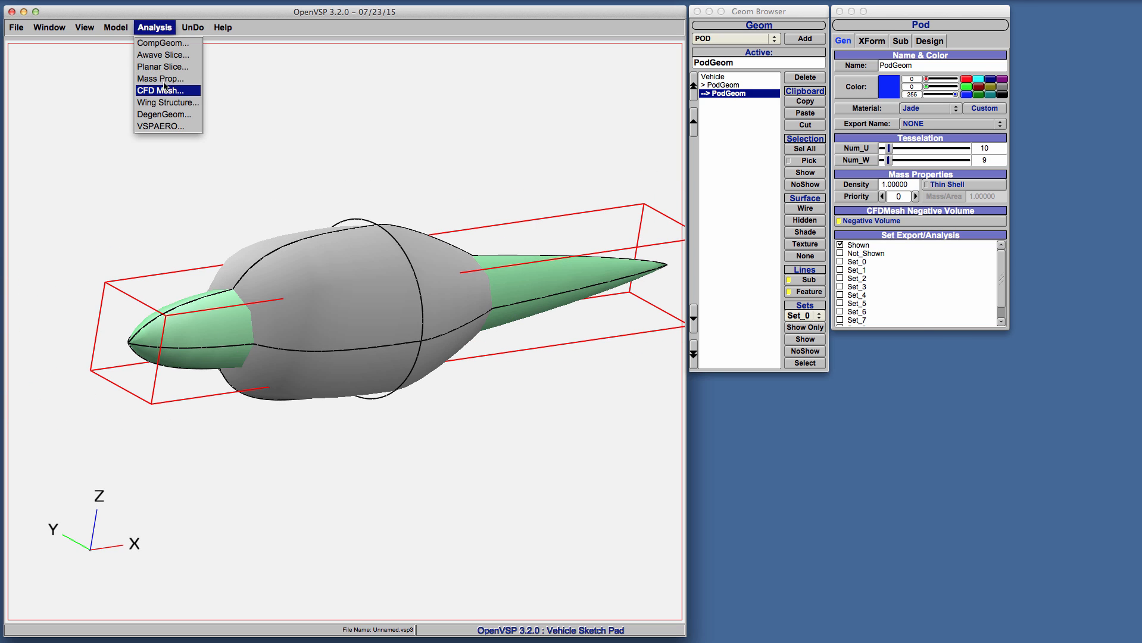
click(164, 94)
click(744, 628)
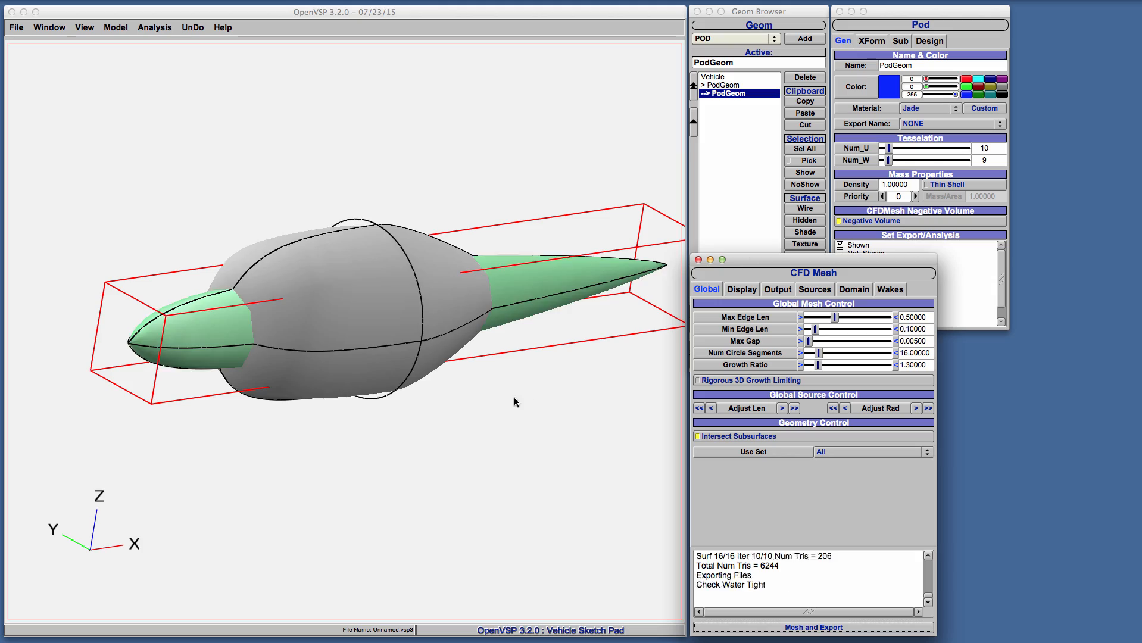
Examine the meshed parent pod from its end, looking at the passage cut by the negative volume
drag(318, 364, 532, 296)
click(738, 162)
drag(456, 280, 102, 344)
drag(396, 333, 462, 311)
right_drag(387, 282, 238, 309)
scroll(498, 247, up, 10)
drag(275, 308, 286, 301)
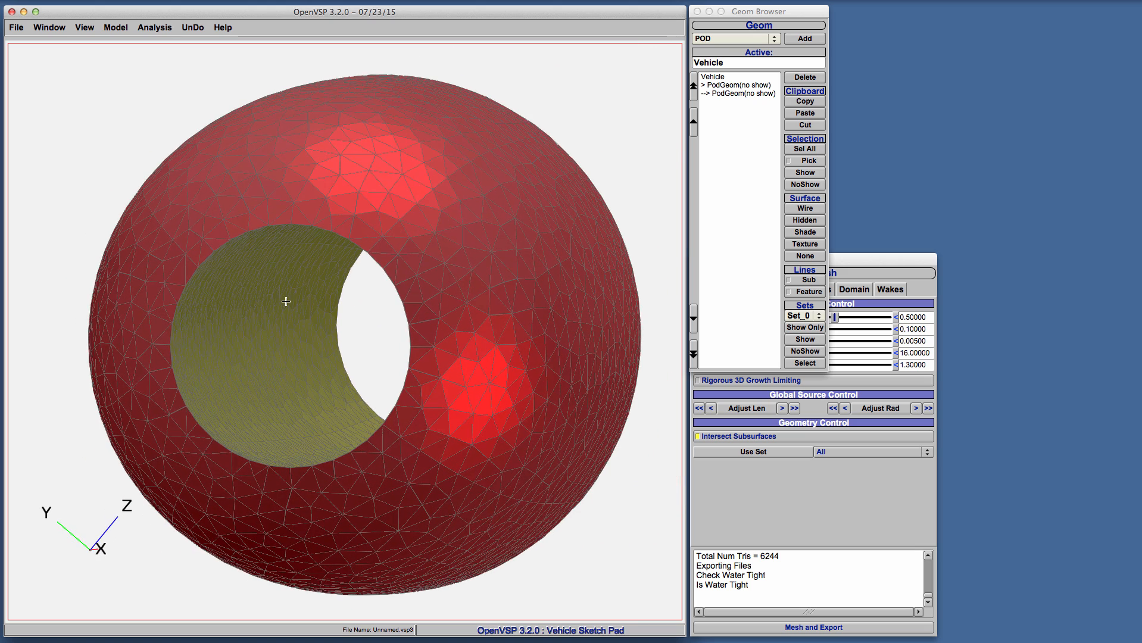
Select the hidden child pod and compare its bounding box with the hole in the mesh from several angles
click(745, 94)
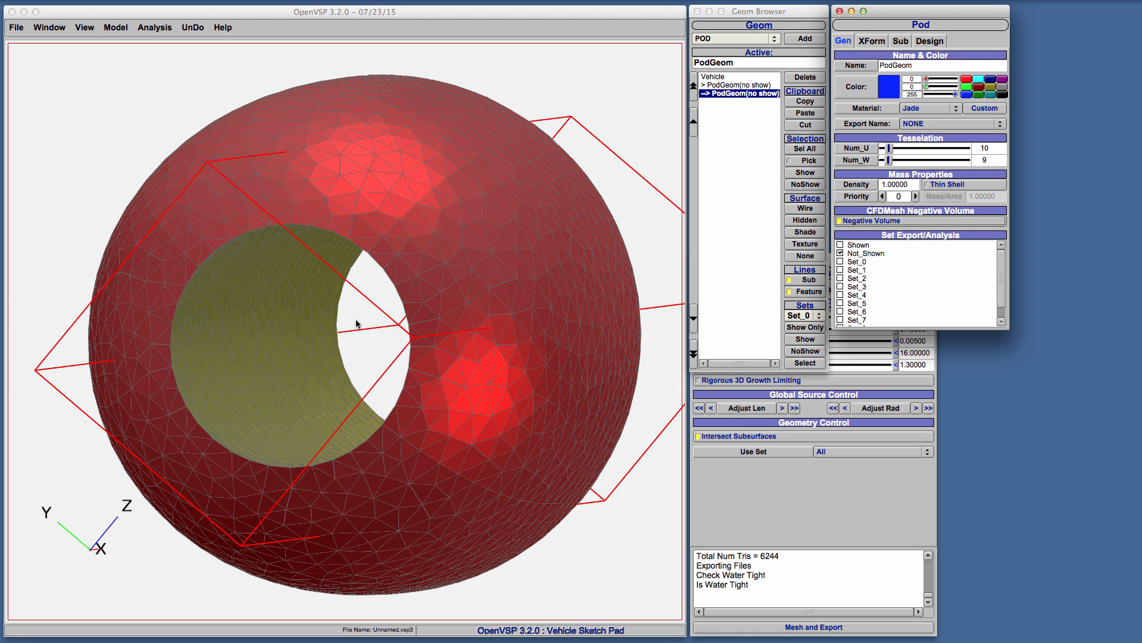
drag(388, 324, 408, 324)
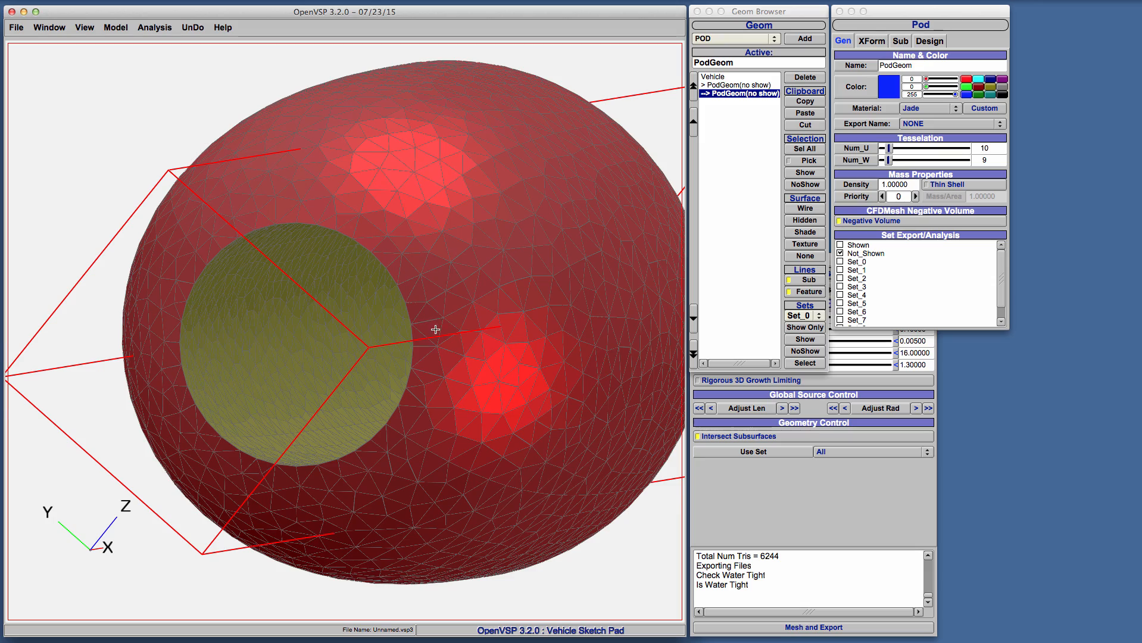
drag(435, 329, 576, 202)
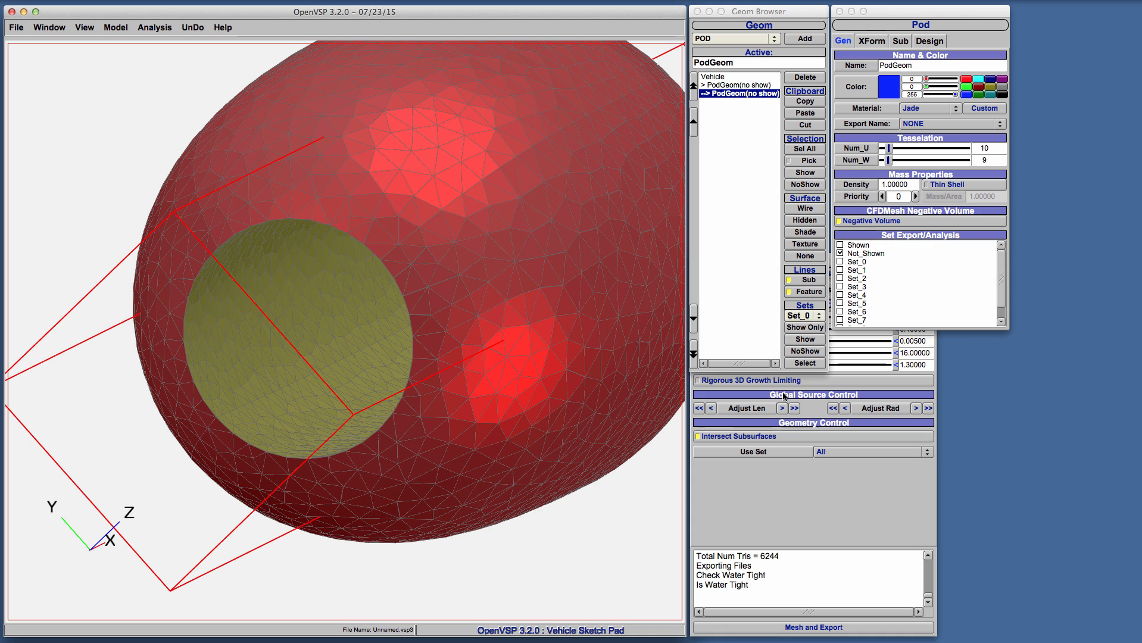
Close the CFD Mesh window and delete both pods from the vehicle
click(809, 495)
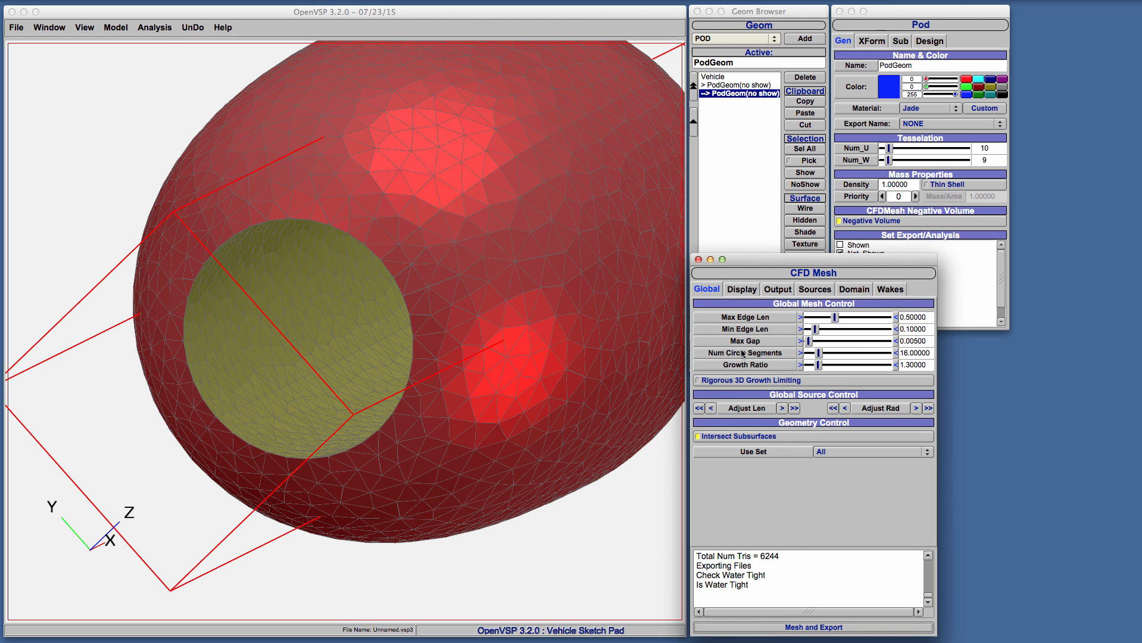
click(698, 259)
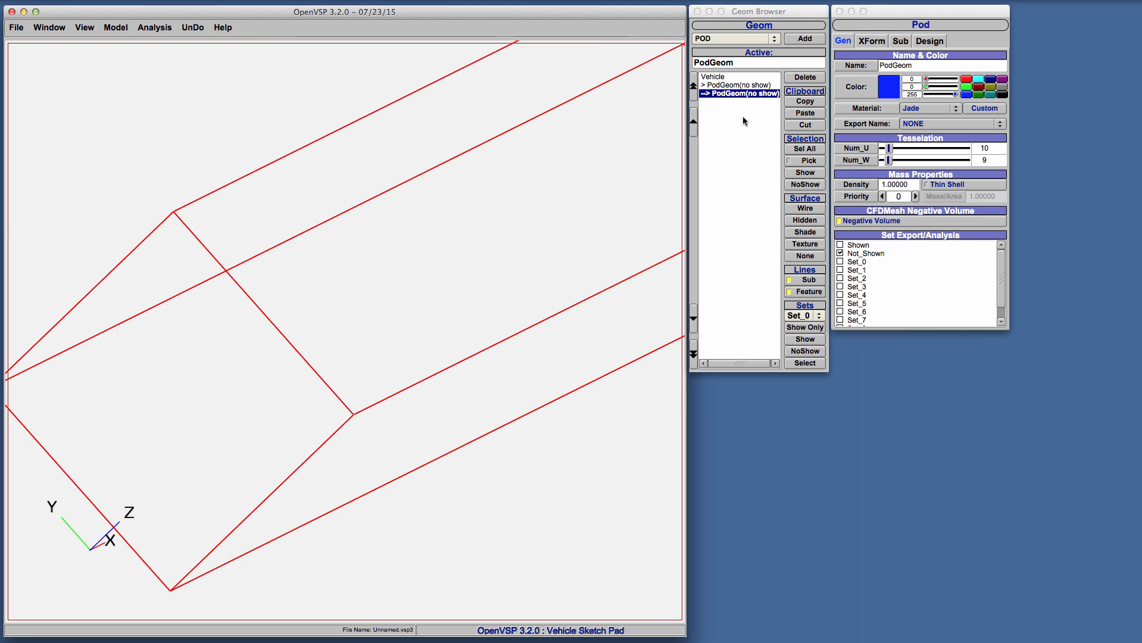
click(798, 78)
click(738, 85)
click(811, 77)
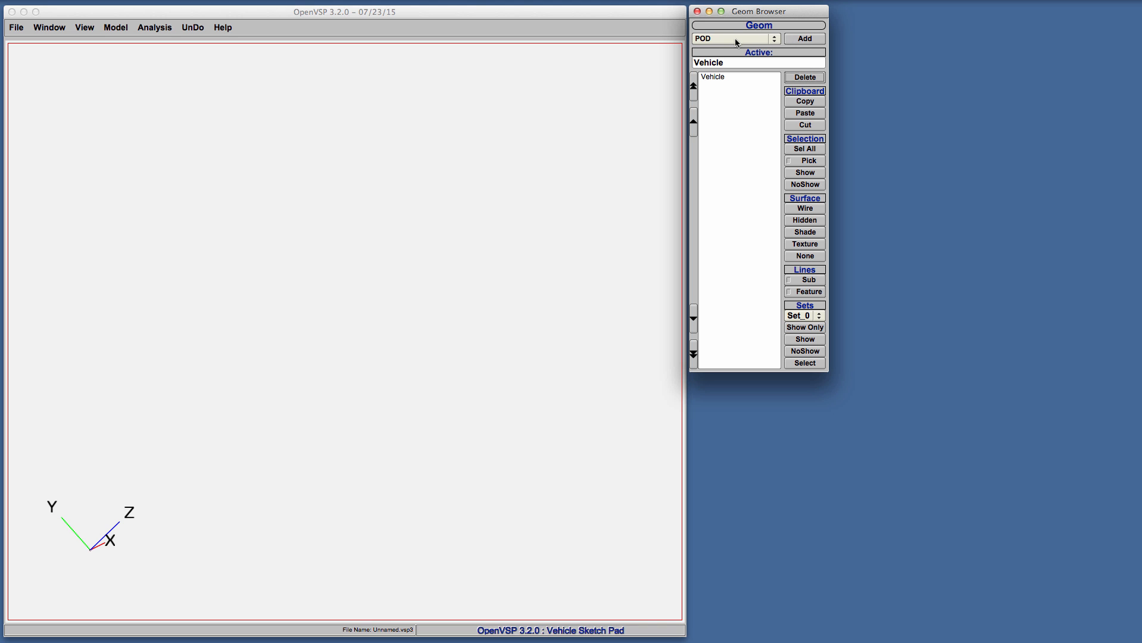
Add a new POD component to the empty vehicle
click(806, 39)
scroll(520, 311, down, 1)
right_drag(590, 284, 510, 316)
drag(511, 316, 418, 345)
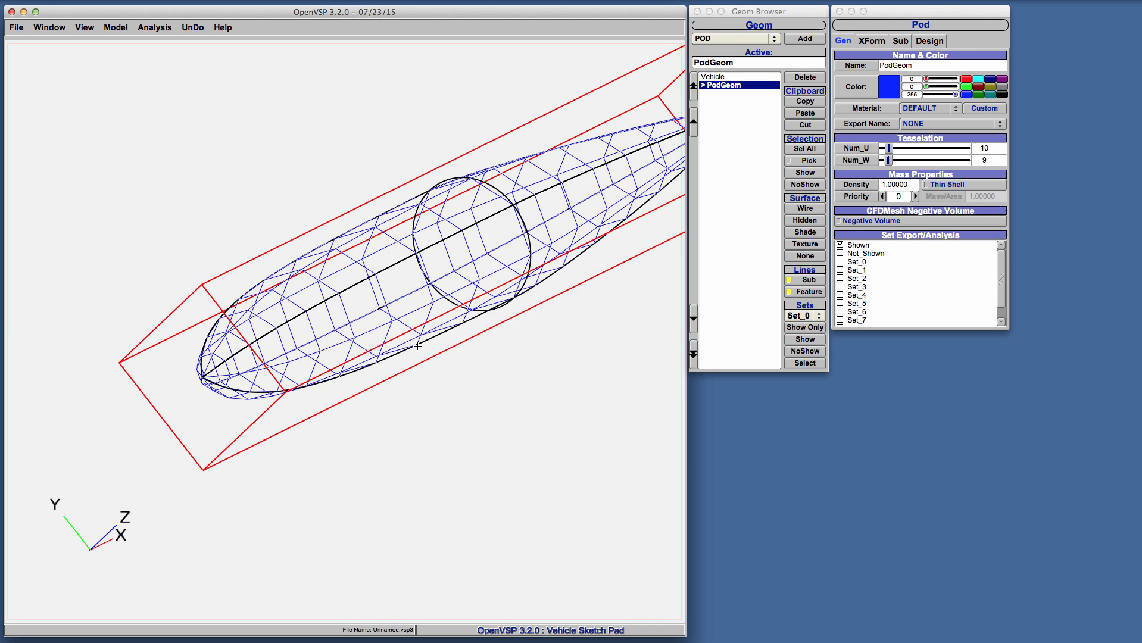
right_drag(417, 346, 349, 382)
Add a Disk component as the pod's child and set its XLoc to 2.857 so it cuts through the pod
click(721, 42)
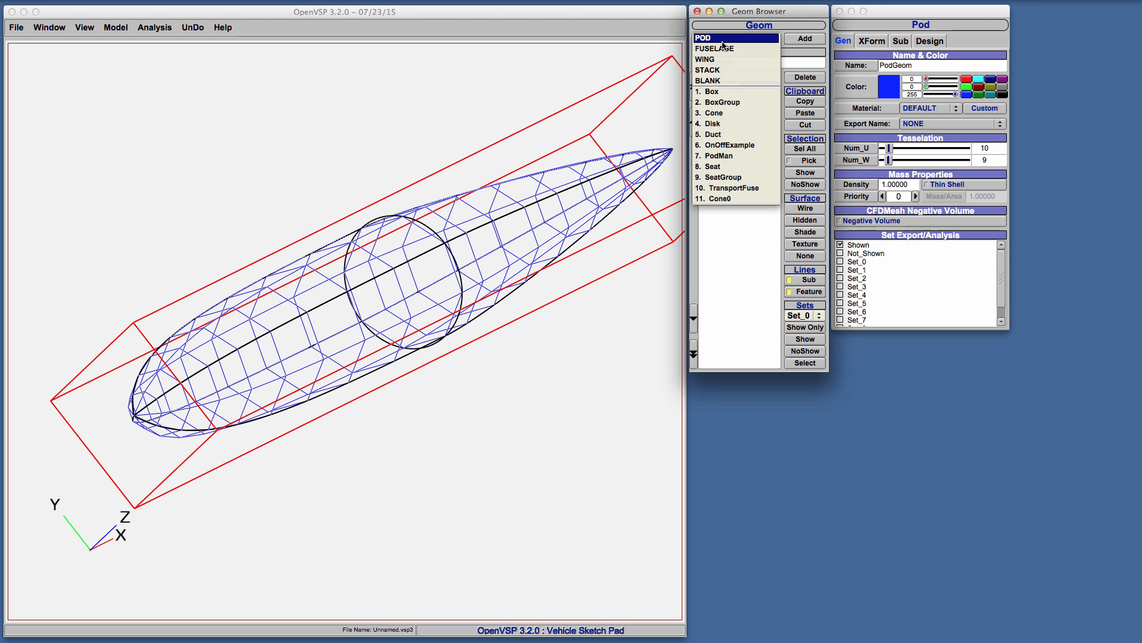
click(731, 125)
click(805, 39)
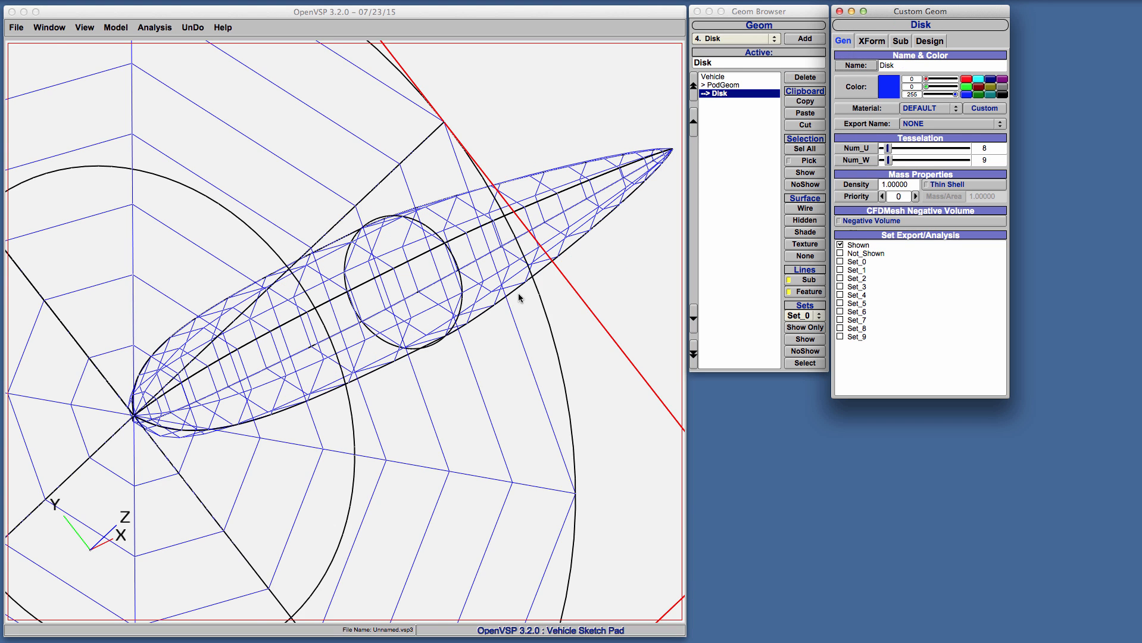
scroll(506, 310, down, 5)
click(869, 42)
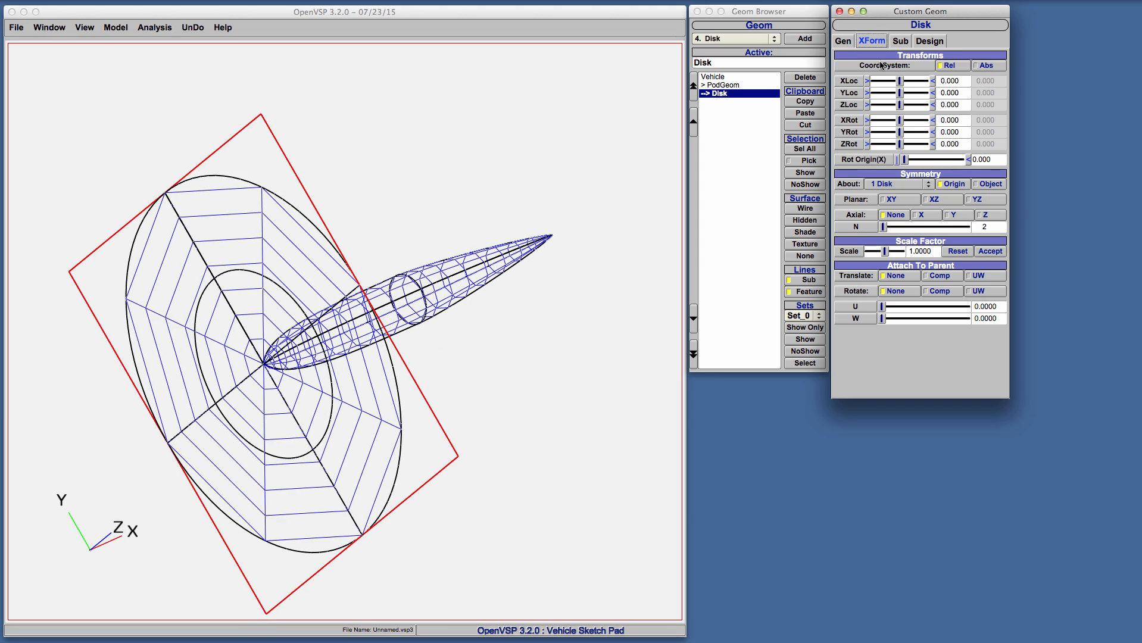
drag(896, 82, 906, 81)
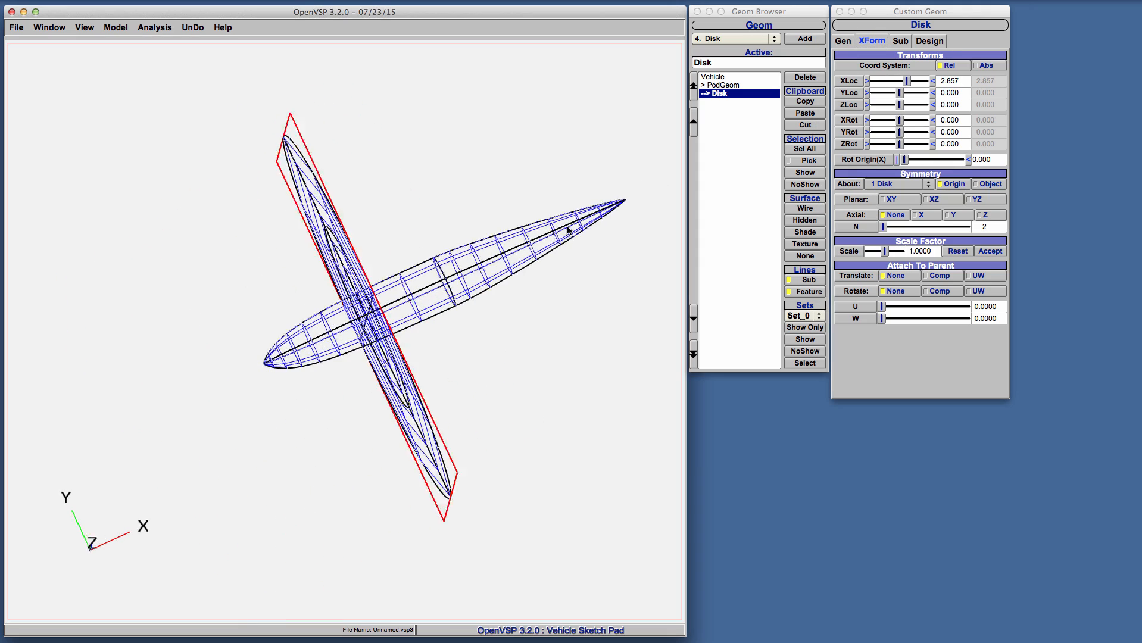
drag(659, 184, 508, 206)
Generate and export a CFD mesh of the pod and disk, and view the result
click(154, 27)
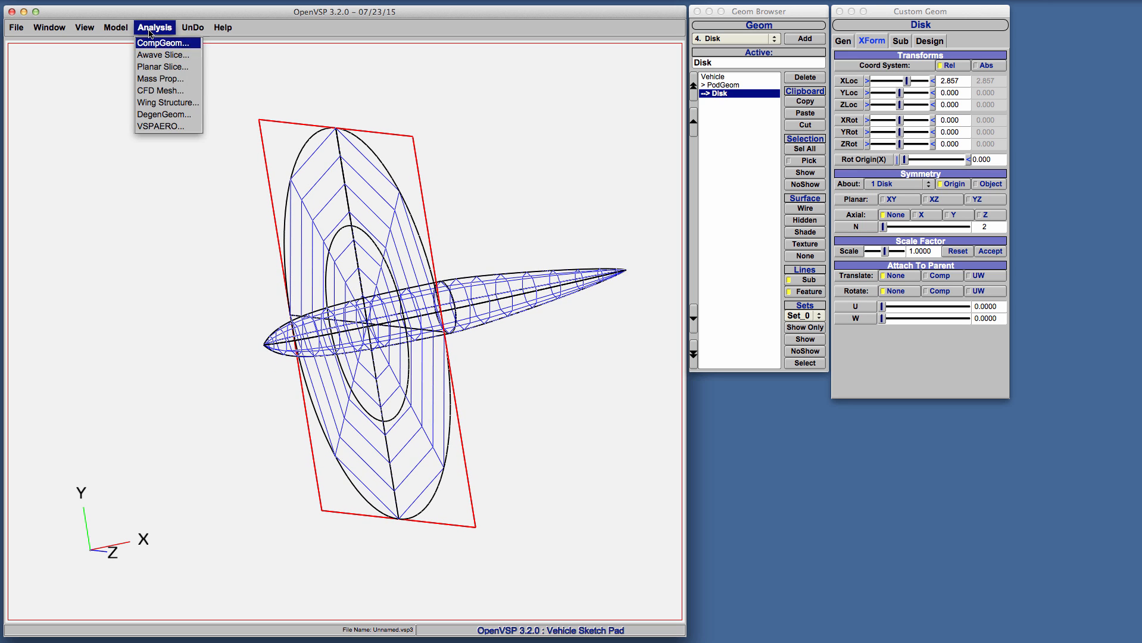
click(161, 91)
click(797, 628)
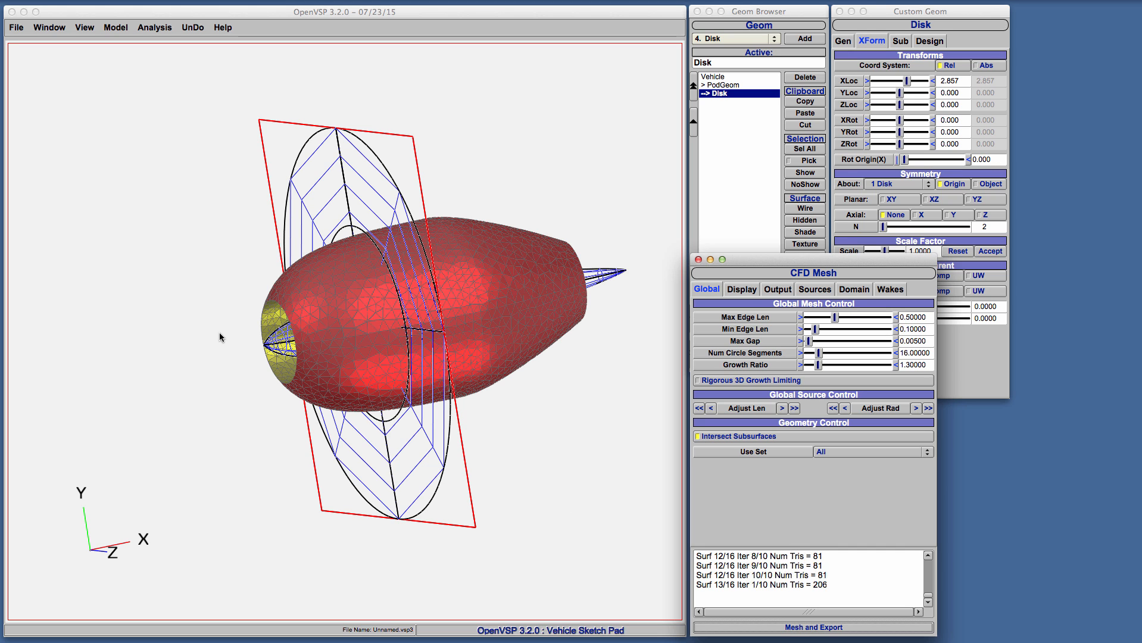
drag(303, 324, 2, 238)
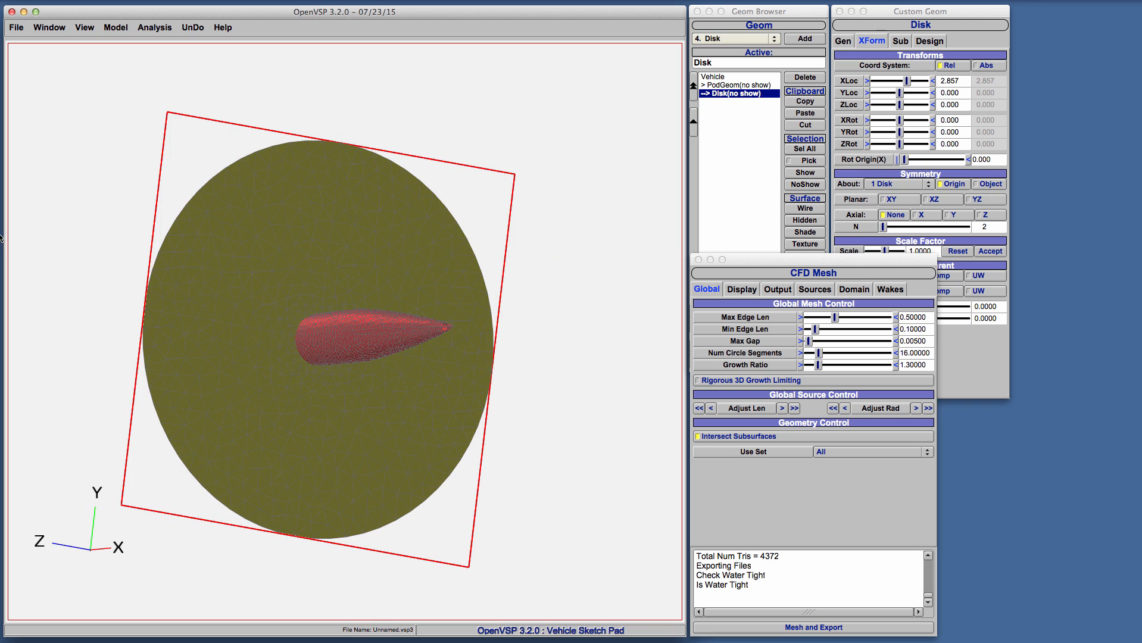
drag(238, 292, 250, 312)
Turn off color tags in the CFD mesh display, inspect the pod and disk mesh, and close the CFD Mesh window
click(741, 289)
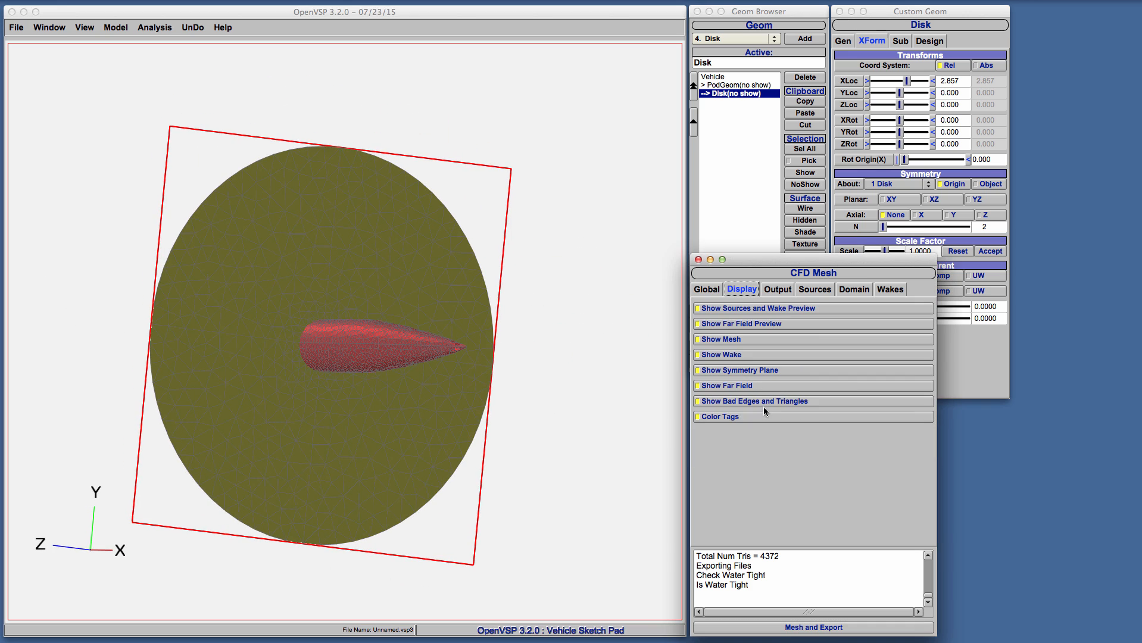
click(765, 416)
drag(289, 344, 285, 320)
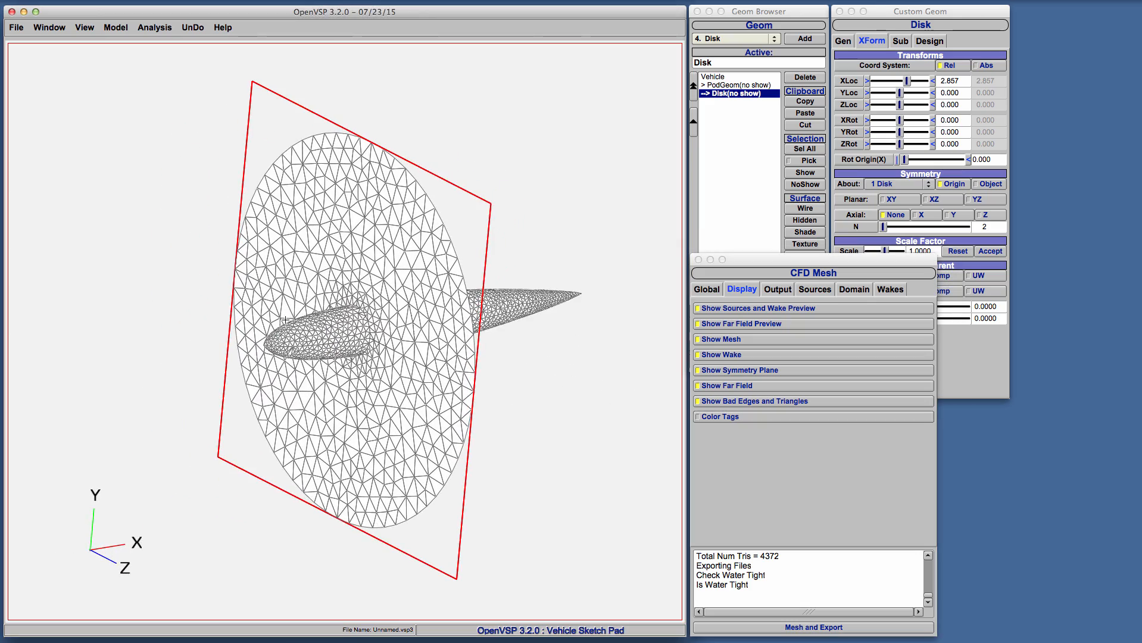
drag(570, 297, 555, 268)
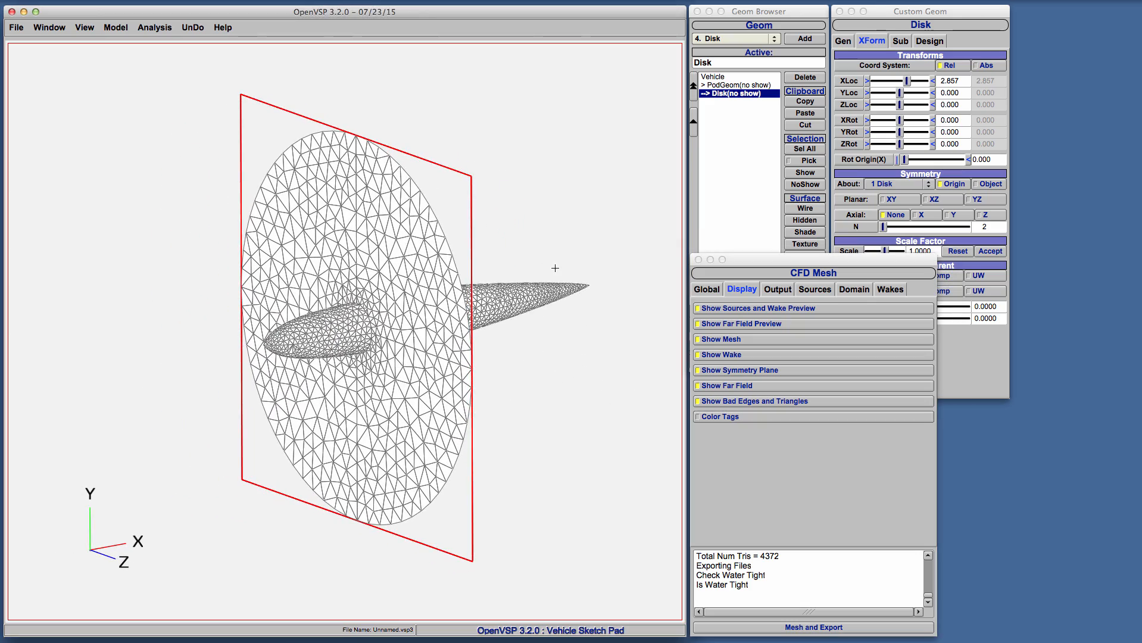
click(698, 260)
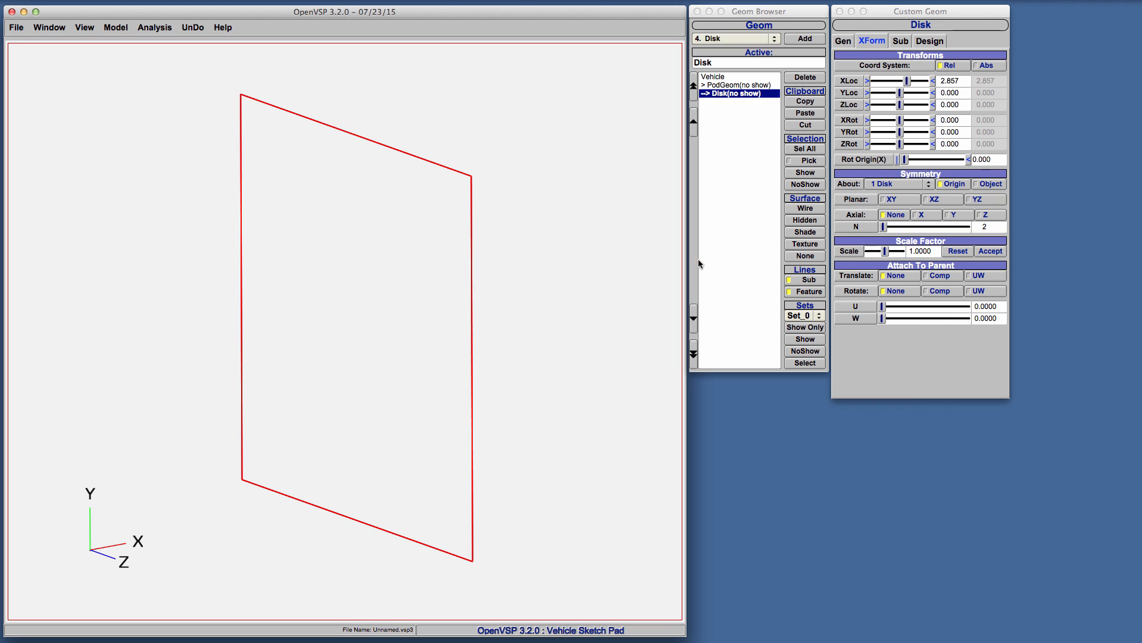
Delete the pod from the vehicle and add a WING component
click(773, 86)
click(795, 83)
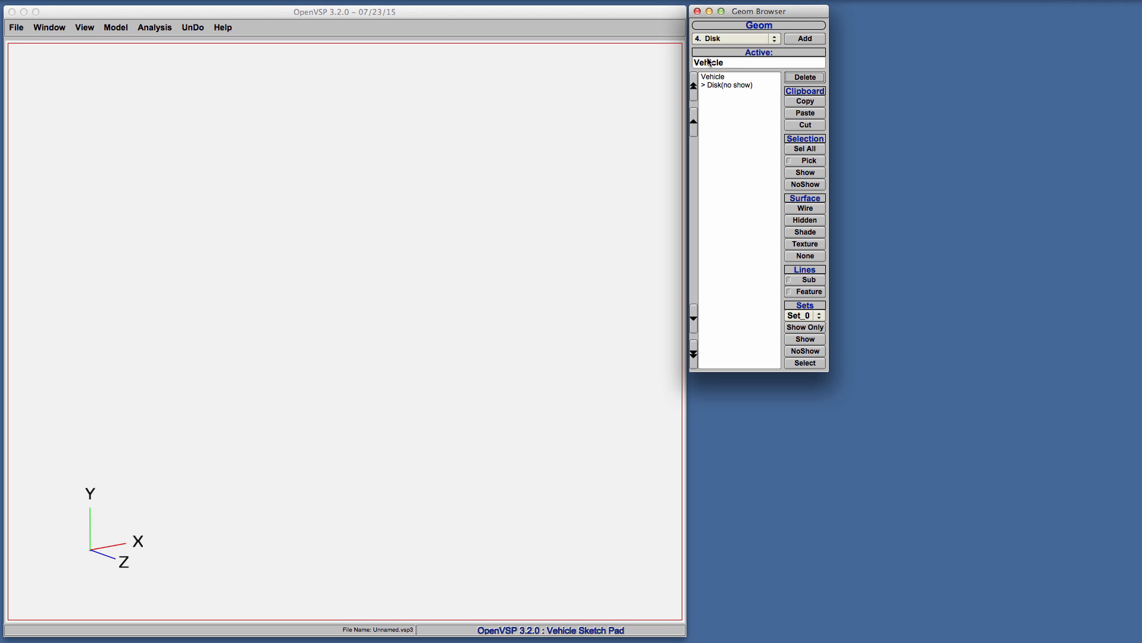
click(714, 40)
scroll(729, 35, up, 3)
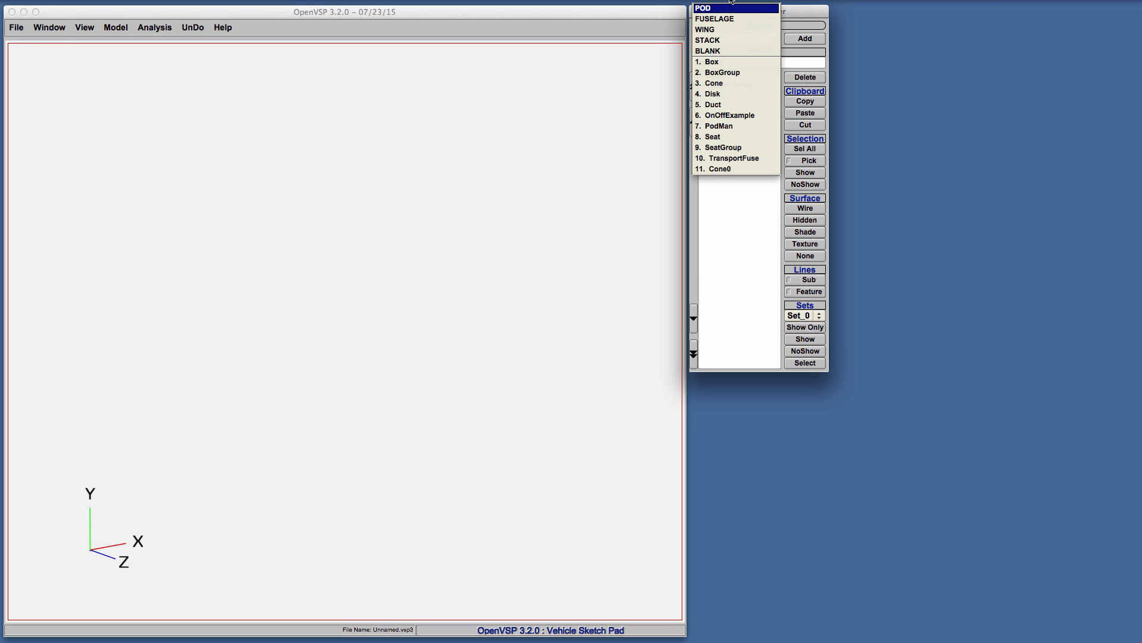
click(723, 29)
click(803, 38)
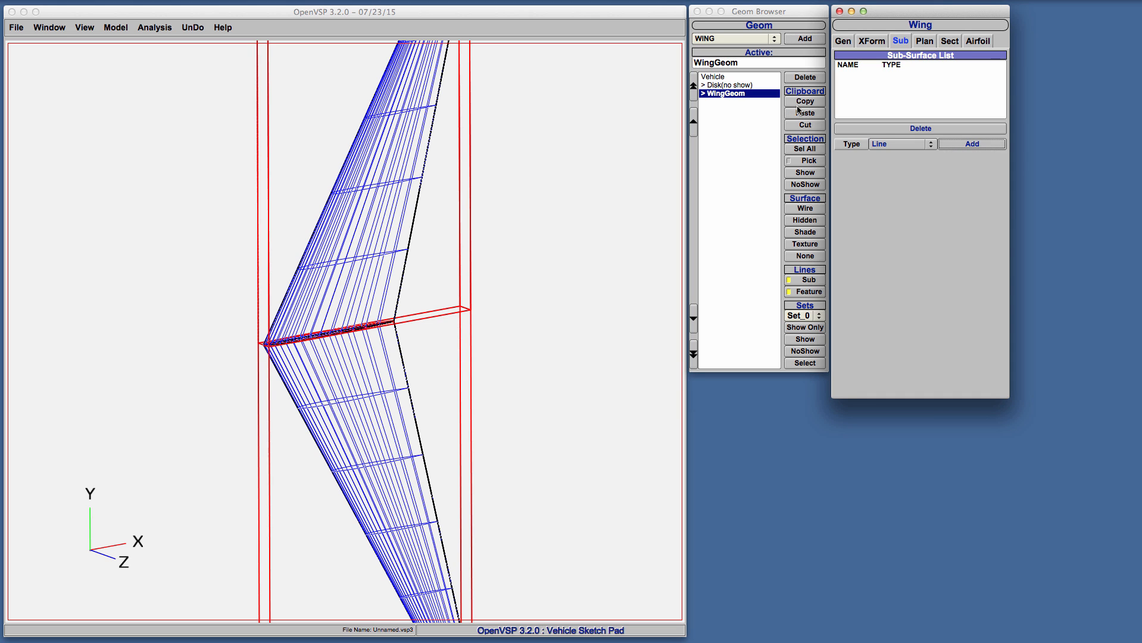
Select all components and show both the disk and the wing
click(802, 150)
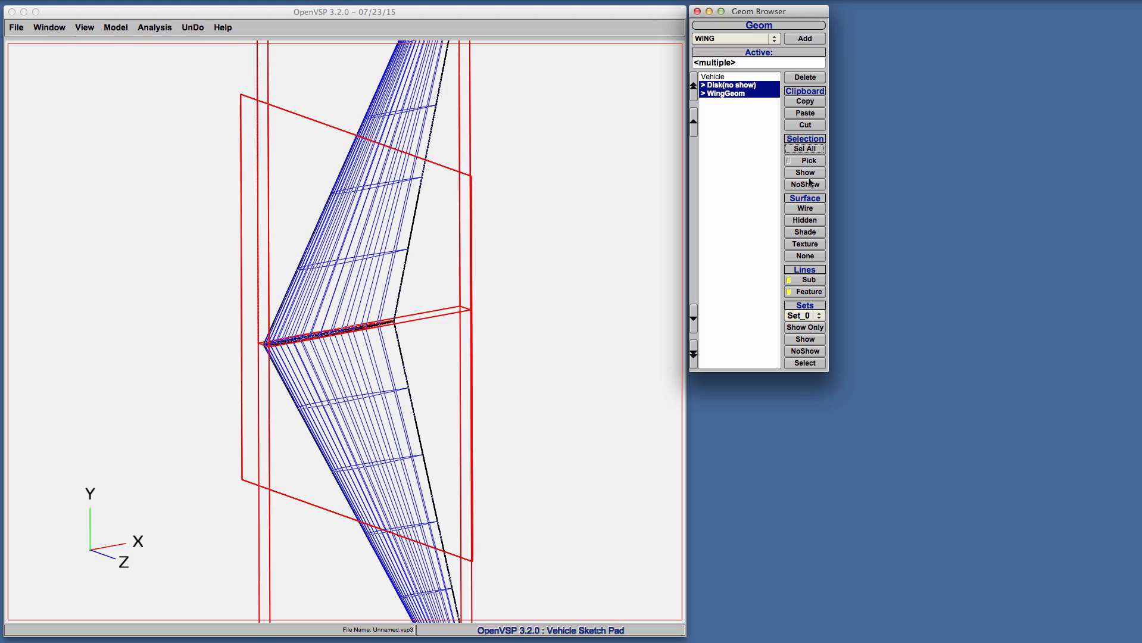
click(806, 172)
drag(563, 250, 334, 204)
Move the disk forward along X to sit ahead of the wing and set its diameter to 5.000
click(749, 86)
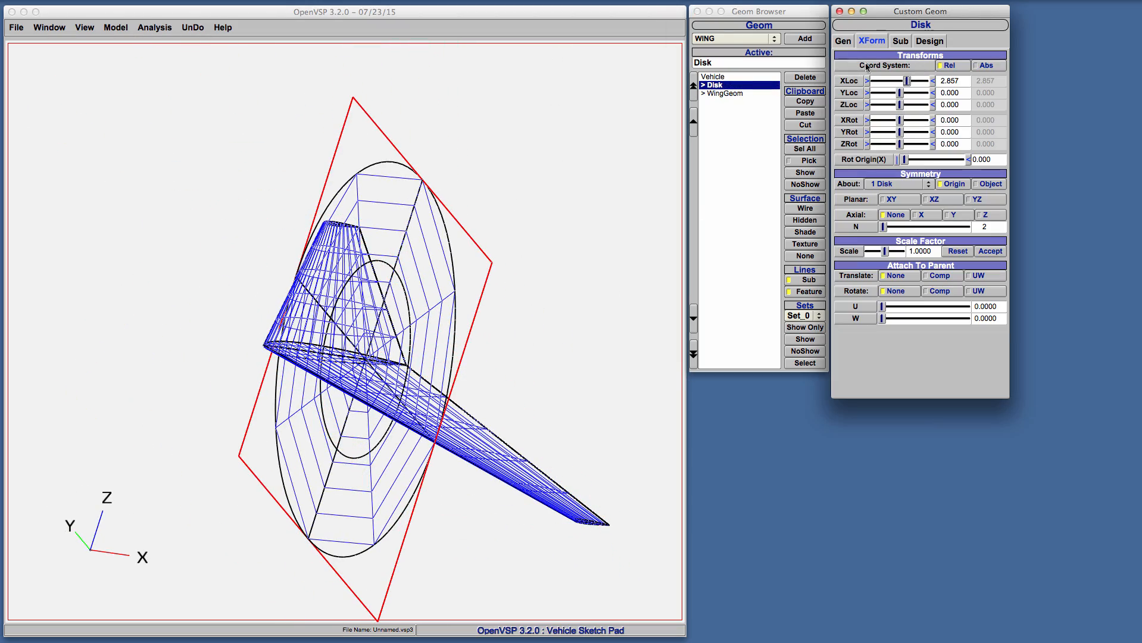
mouse_move(908, 80)
mouse_down()
mouse_move(894, 81)
mouse_move(919, 95)
mouse_move(918, 69)
mouse_move(907, 71)
mouse_up()
click(930, 42)
right_drag(348, 242, 288, 312)
drag(289, 312, 325, 349)
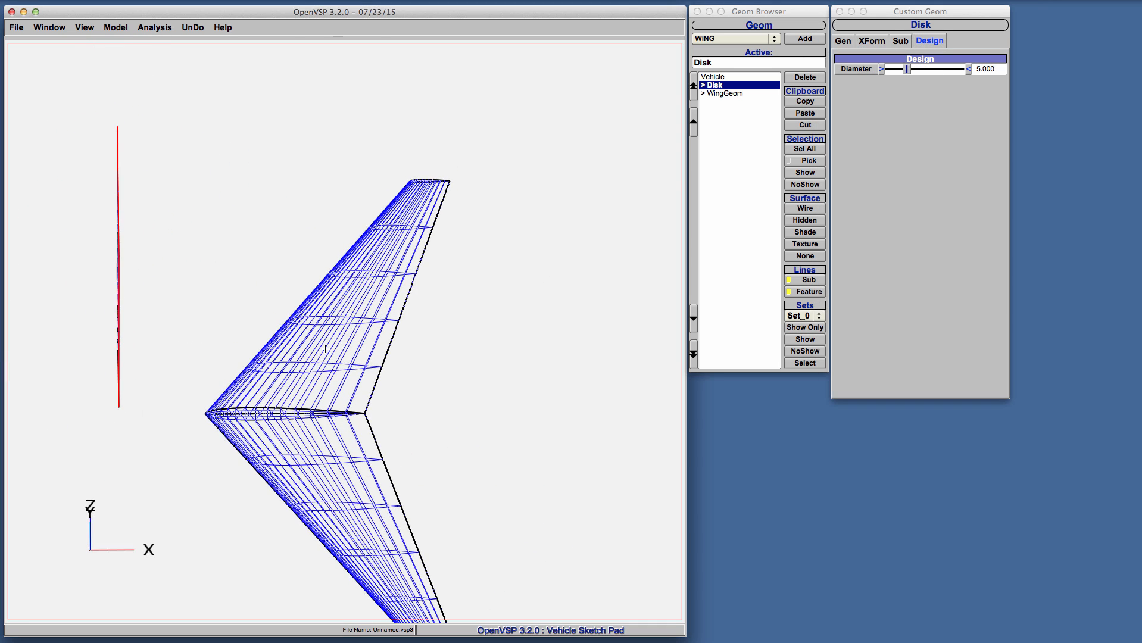
Set the disk's XLoc to 0.952 and YLoc to 5.714, and apply XZ planar symmetry to it
click(871, 40)
drag(893, 81, 902, 82)
click(944, 201)
drag(601, 292, 418, 278)
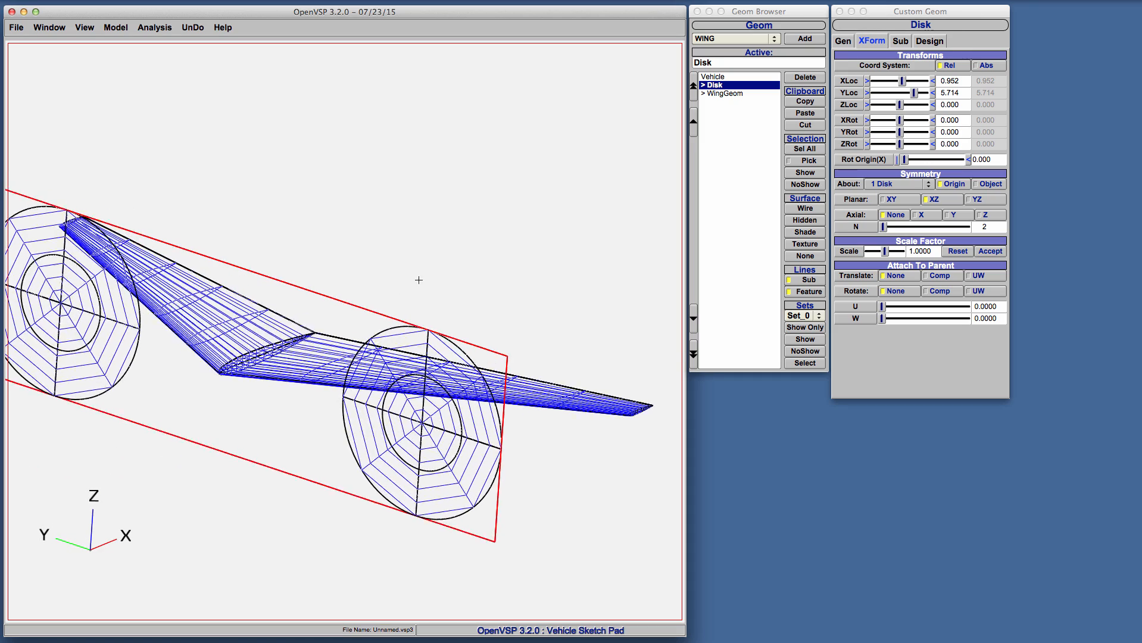
Set the wing section's number of interpolated cross-sections (Num U) to 18
click(726, 94)
click(950, 41)
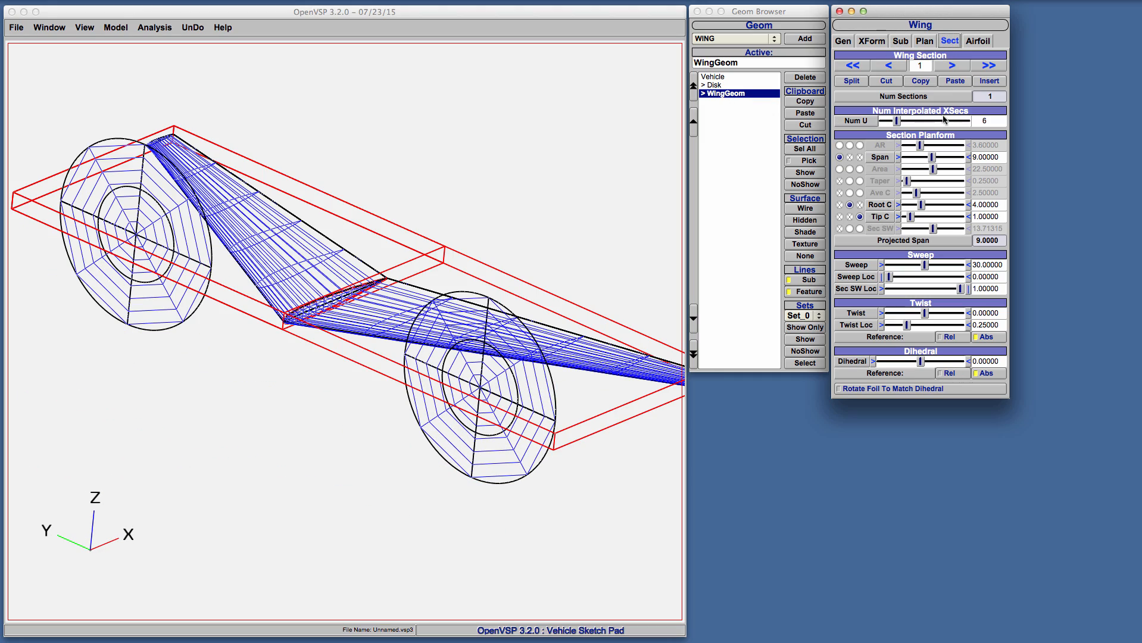
drag(899, 119, 940, 122)
drag(533, 157, 545, 218)
Generate the VSPAERO geometry for the All set and set up the solver input file
click(155, 28)
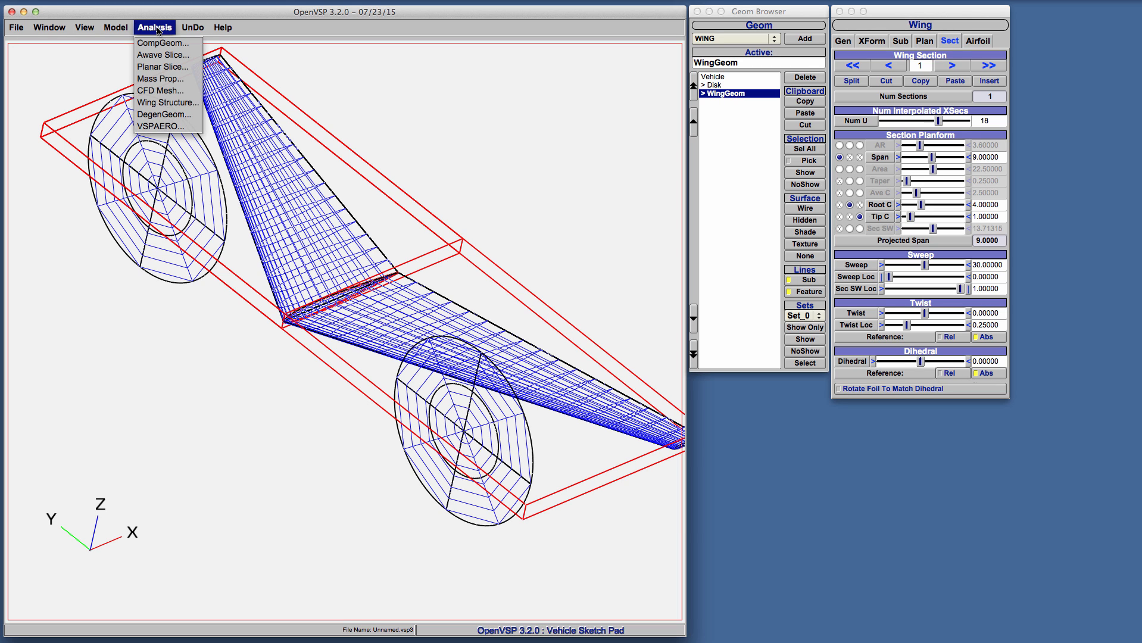
click(169, 127)
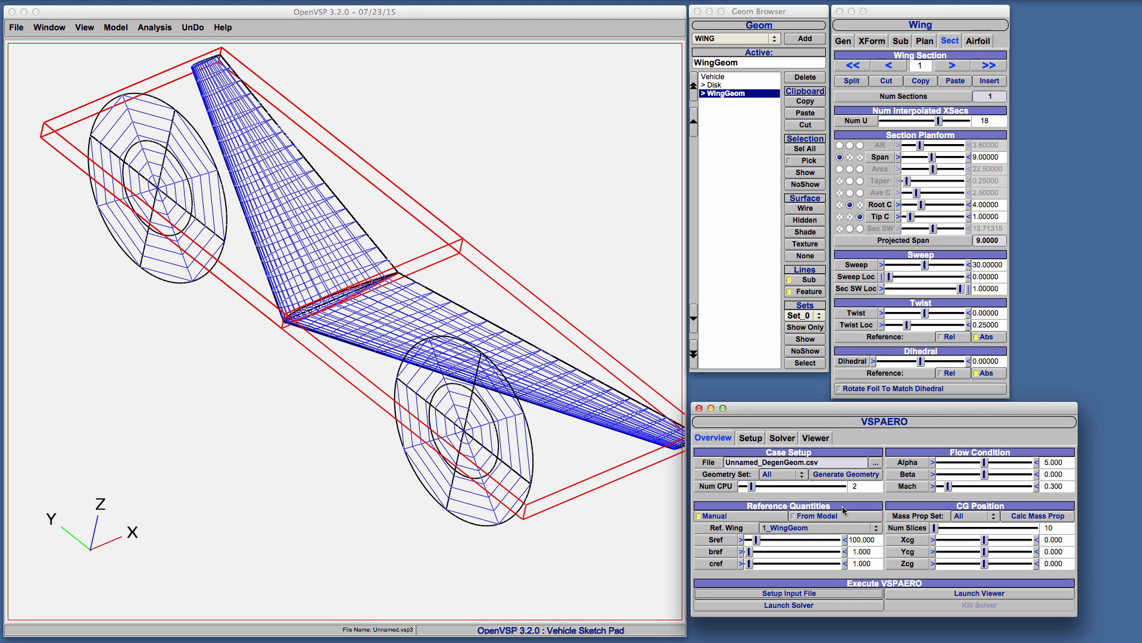
click(829, 476)
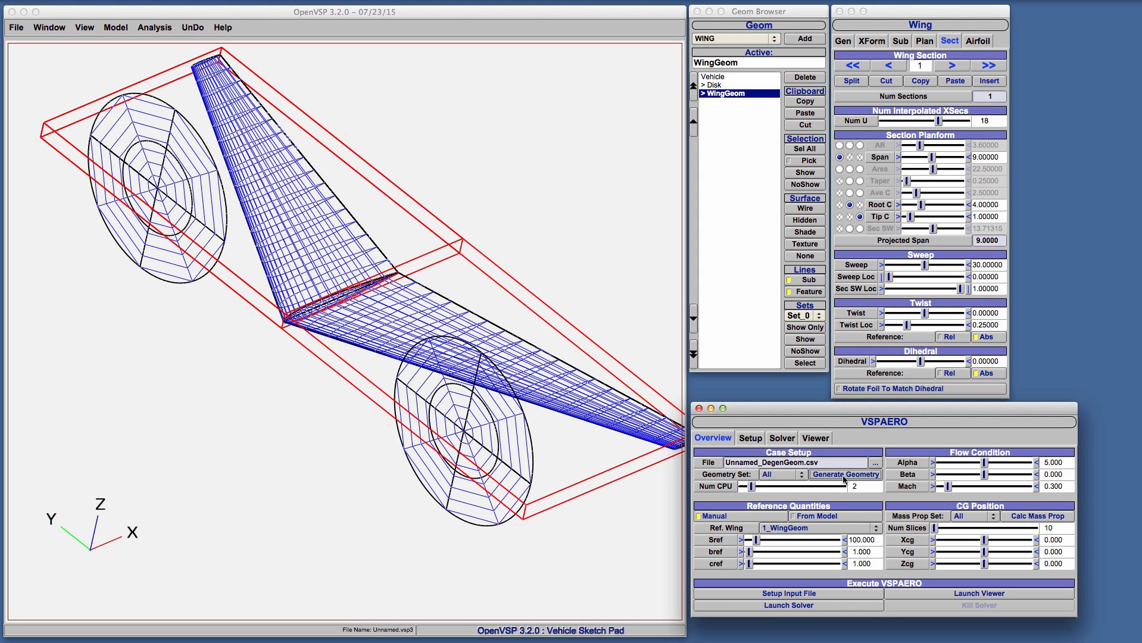
click(792, 597)
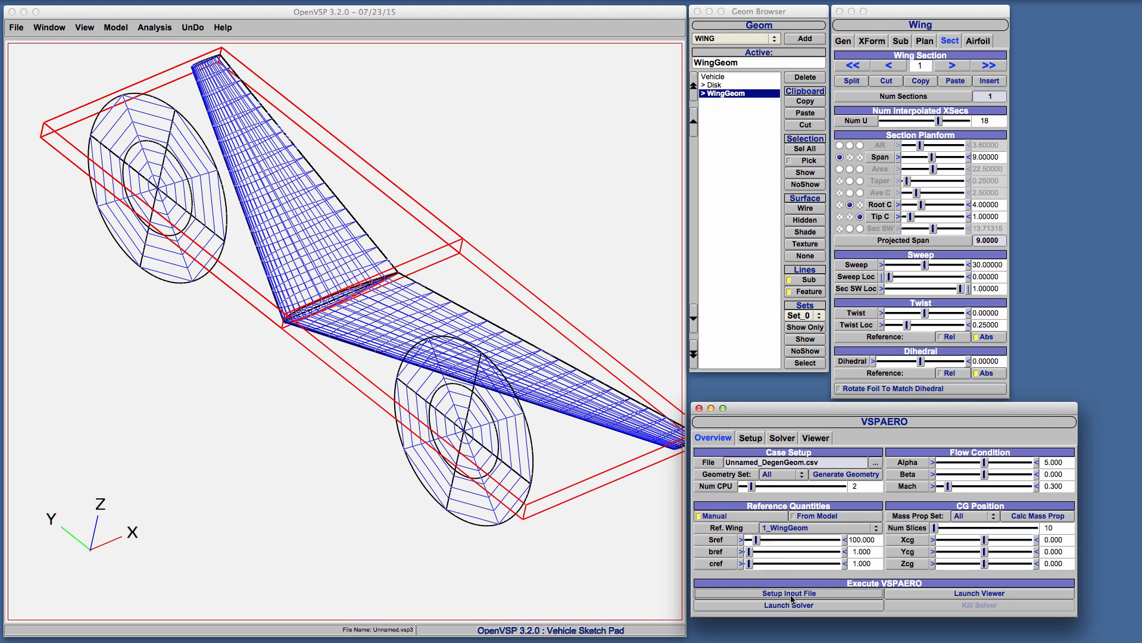
Examine the propeller element entries at the end of the VSPAERO setup file and return to the overview
click(750, 438)
drag(1071, 485, 1079, 560)
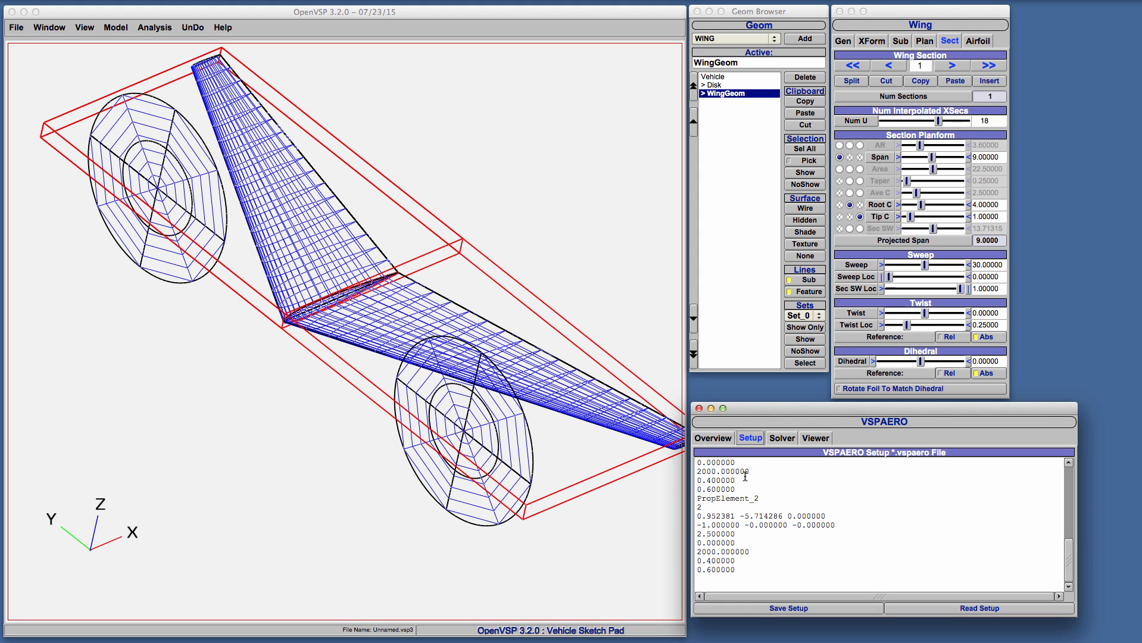
click(722, 443)
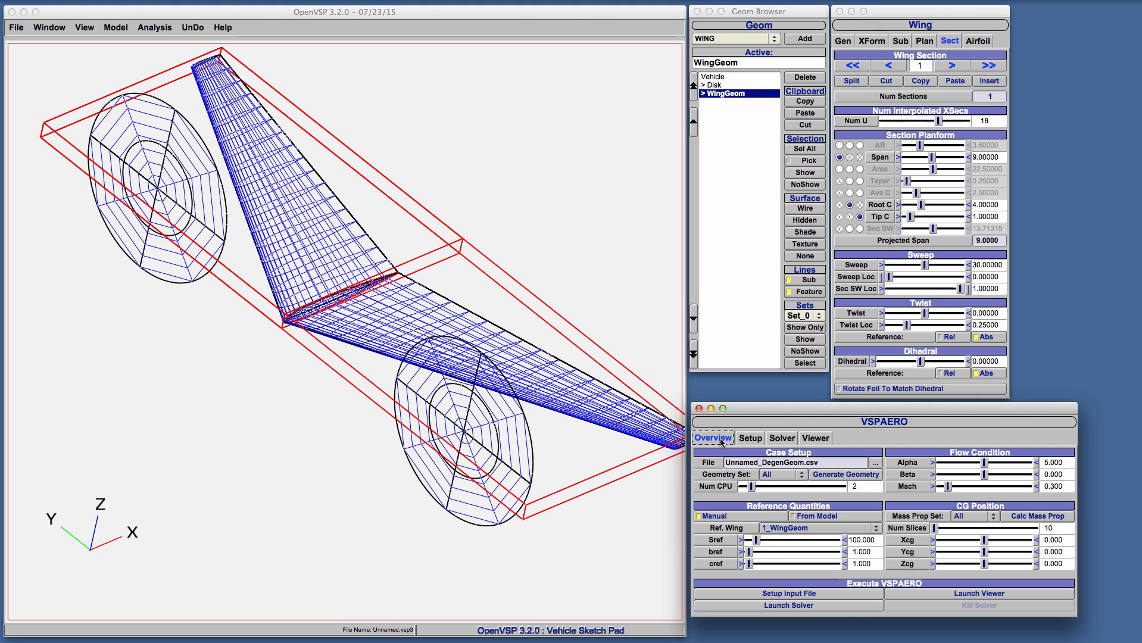
Run the VSPAERO solver and launch its results viewer
click(833, 605)
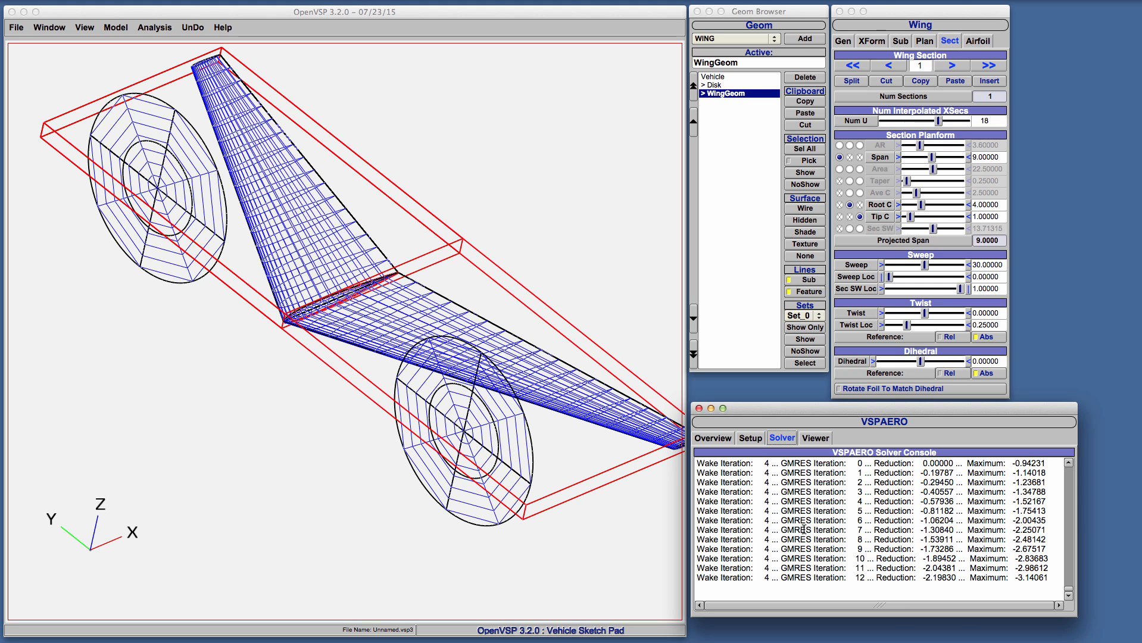
click(724, 443)
click(955, 593)
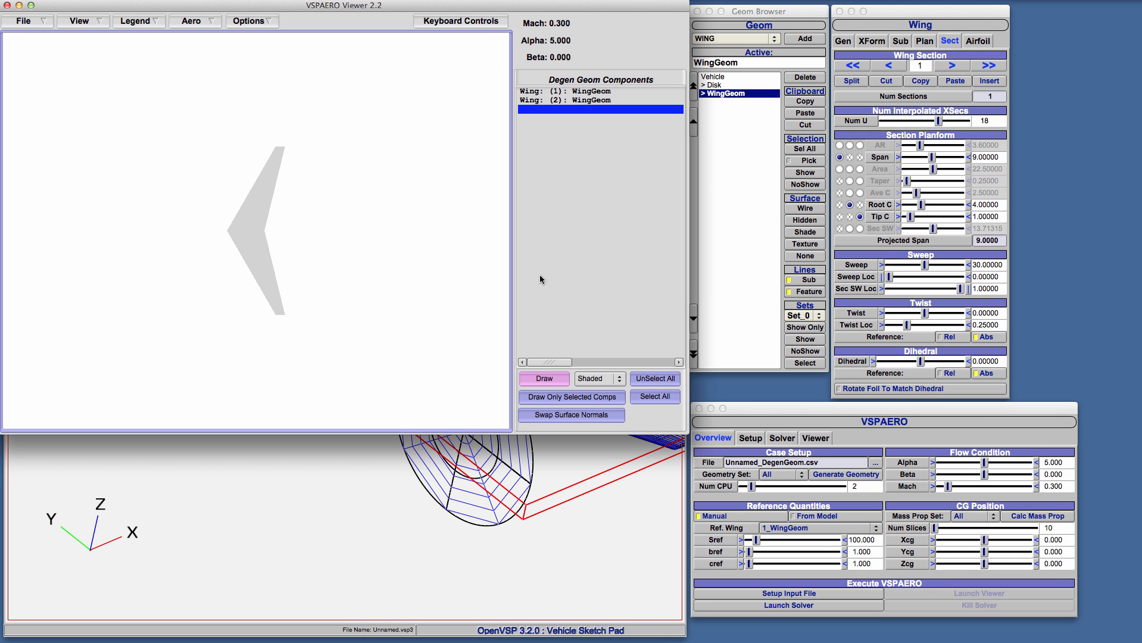
Display Delta-Cp, wakes and rotors in the VSPAERO Viewer, inspect the wing and rotor wakes, and close the viewer
click(218, 24)
click(202, 48)
click(194, 21)
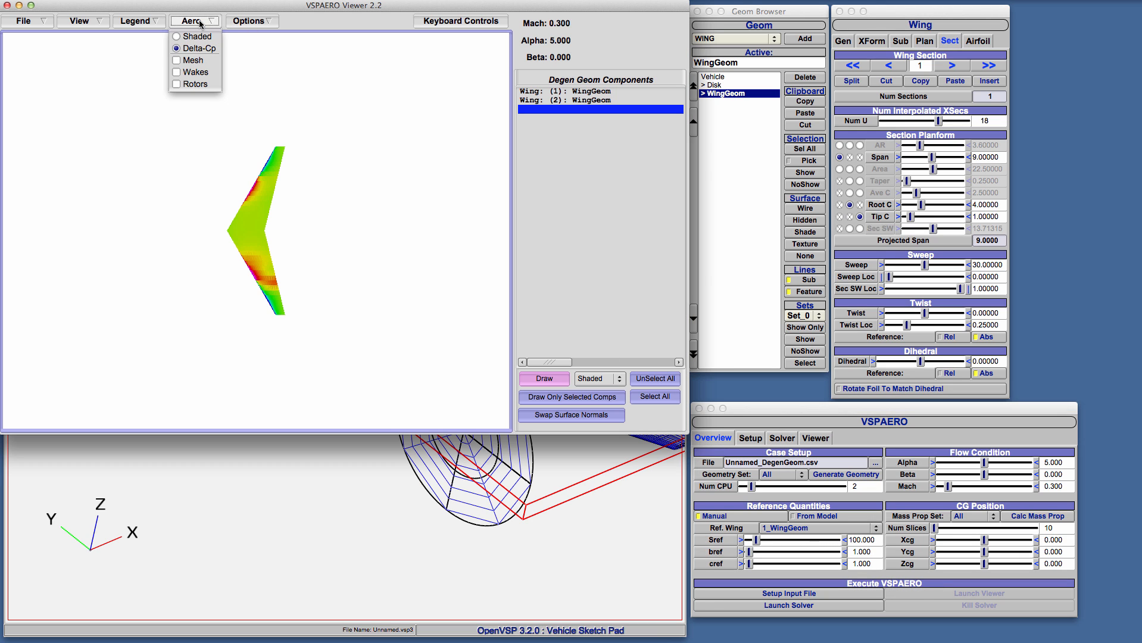
click(199, 71)
click(195, 22)
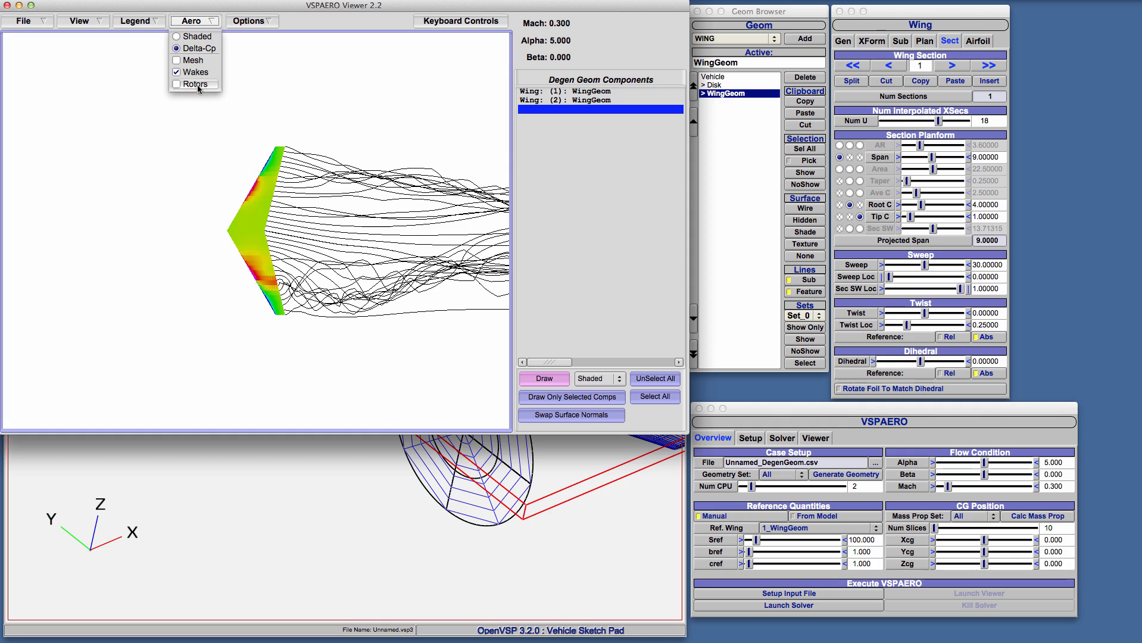
click(196, 84)
drag(350, 249, 287, 290)
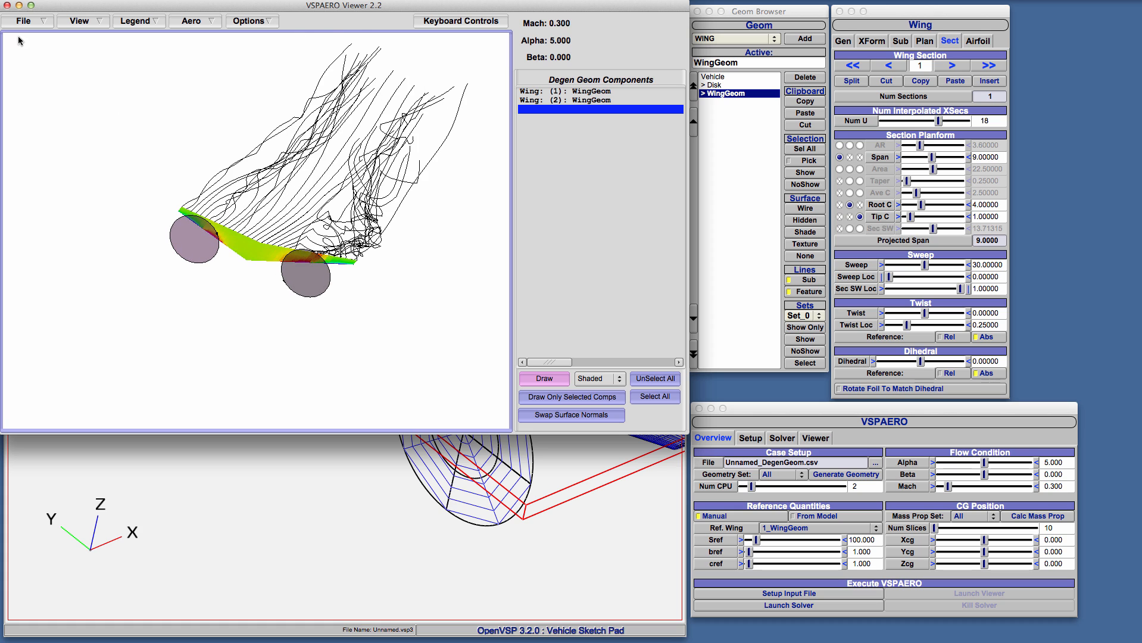
click(8, 5)
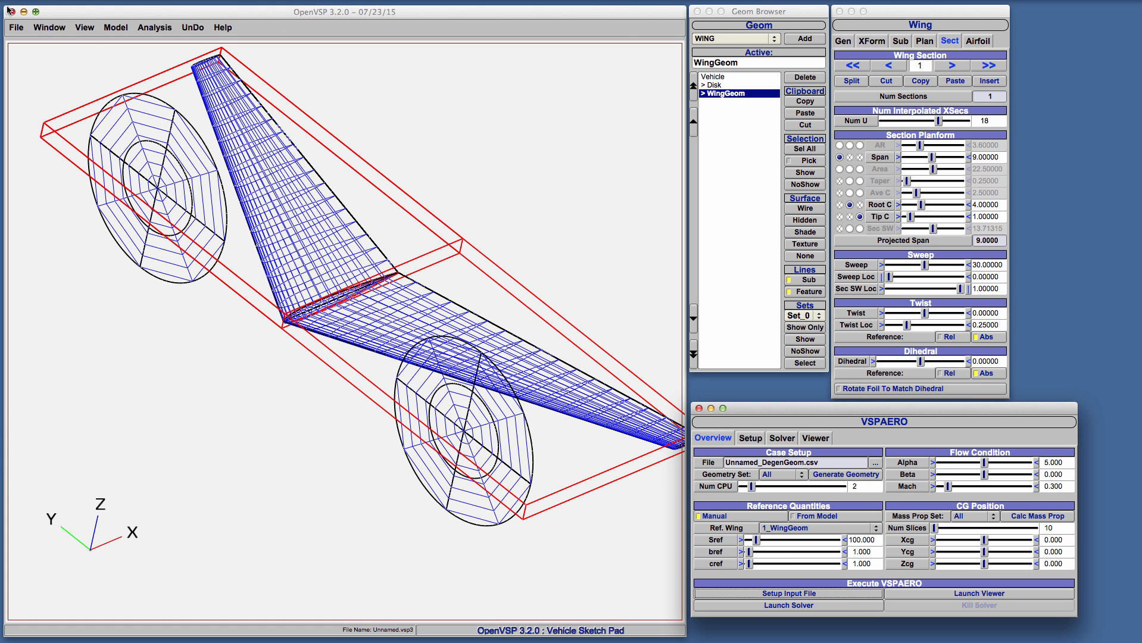